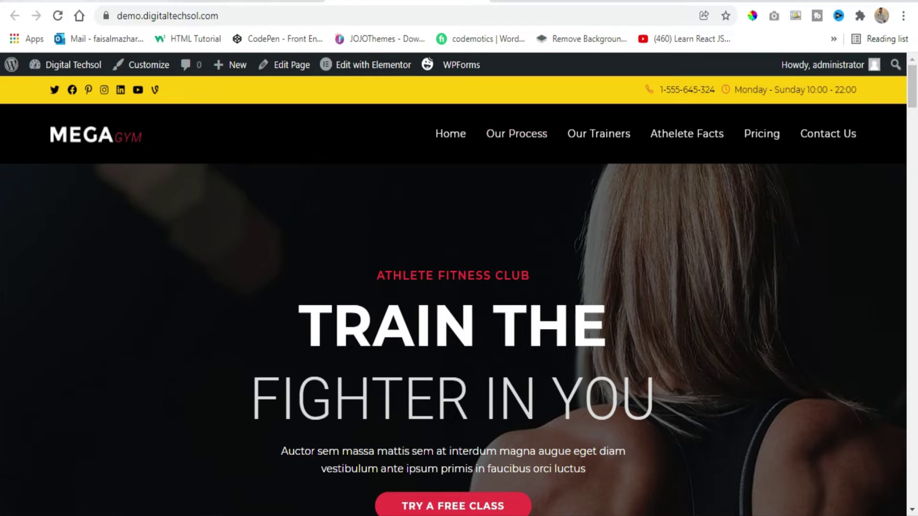
Open the theme's My Library page of saved templates in the WordPress admin dashboard.
left_click(66, 2)
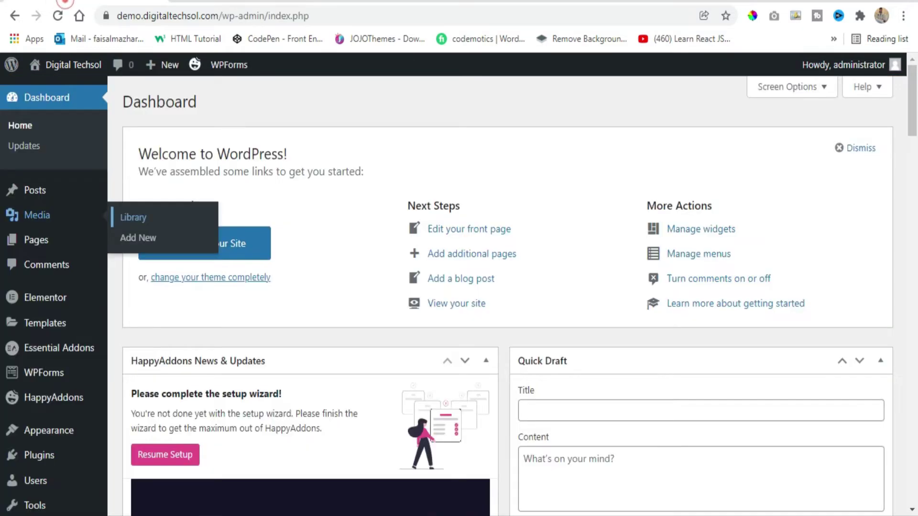
left_click(156, 331)
scroll(11, 215, "down", 10)
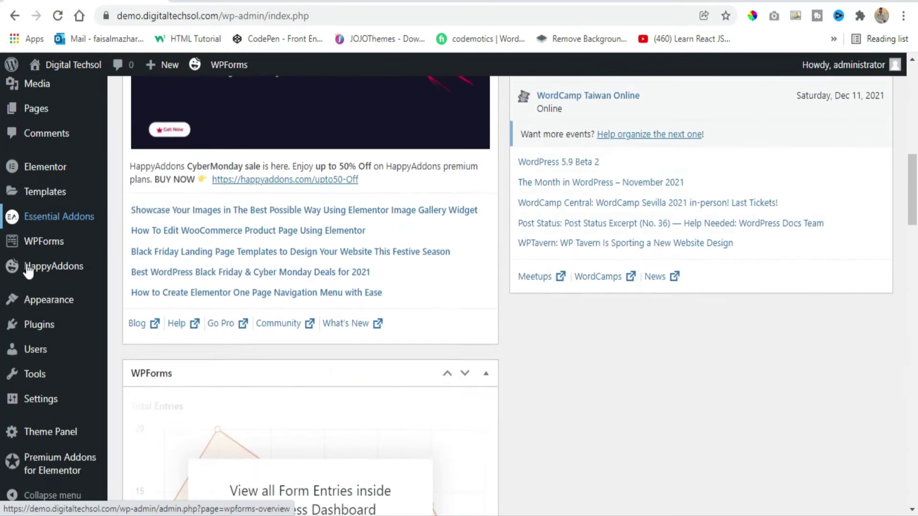
mouse_move(73, 434)
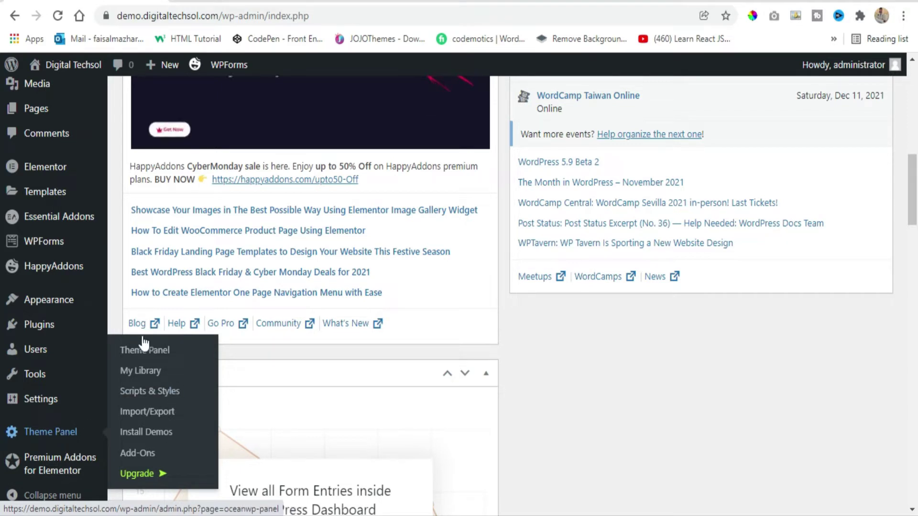
left_click(149, 377)
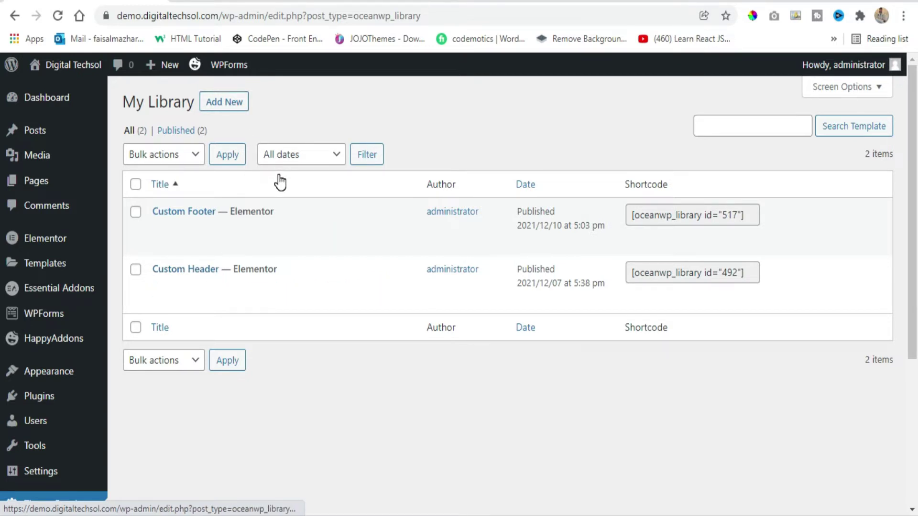
Open the Custom Header template for editing in a new browser tab.
right_click(160, 286)
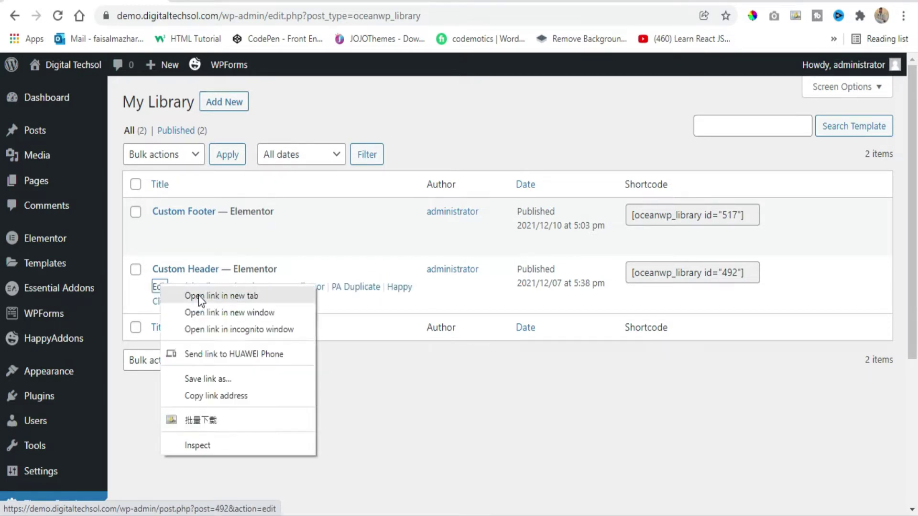
left_click(199, 296)
left_click(251, 1)
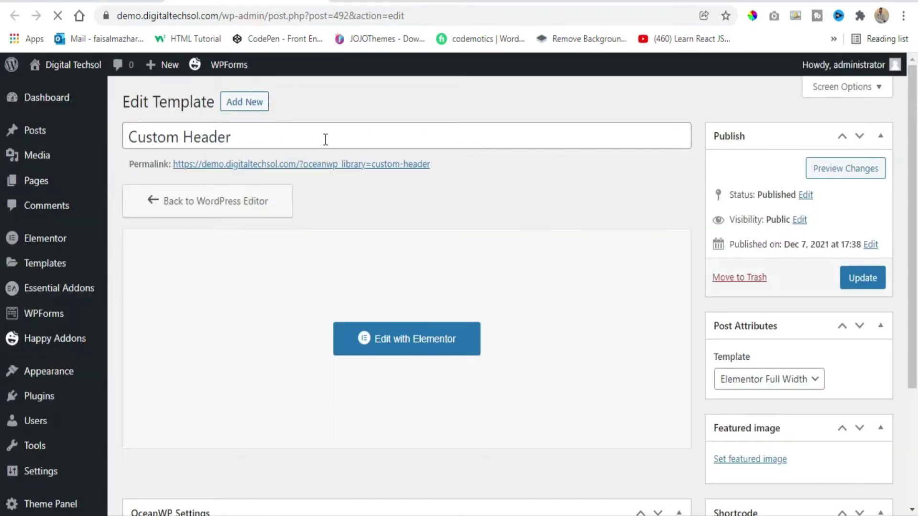
Keep Elementor Full Width as the page template and open the Custom Header template in the Elementor editor.
left_click_drag(312, 137, 125, 137)
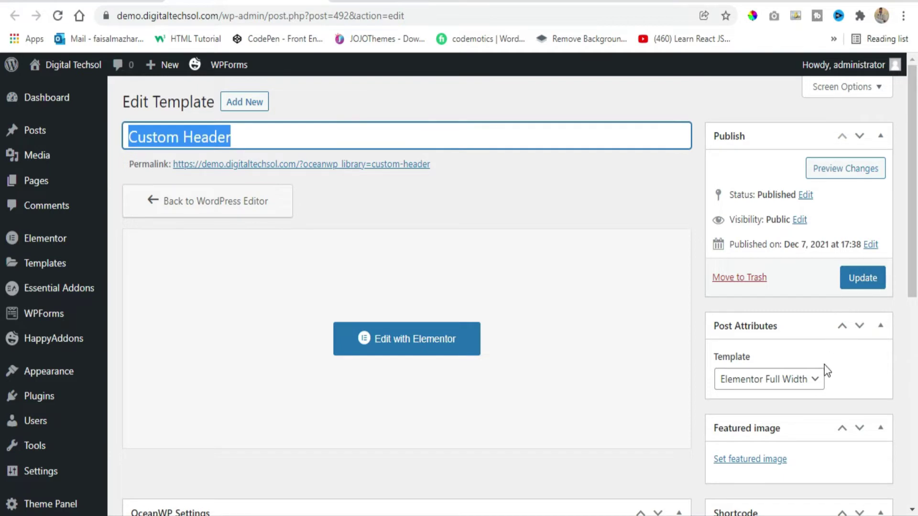
left_click(798, 380)
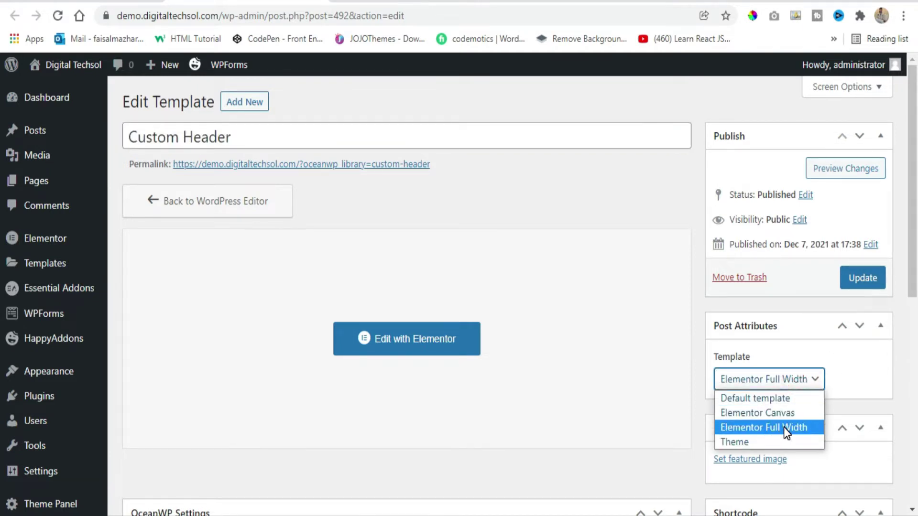
left_click(818, 301)
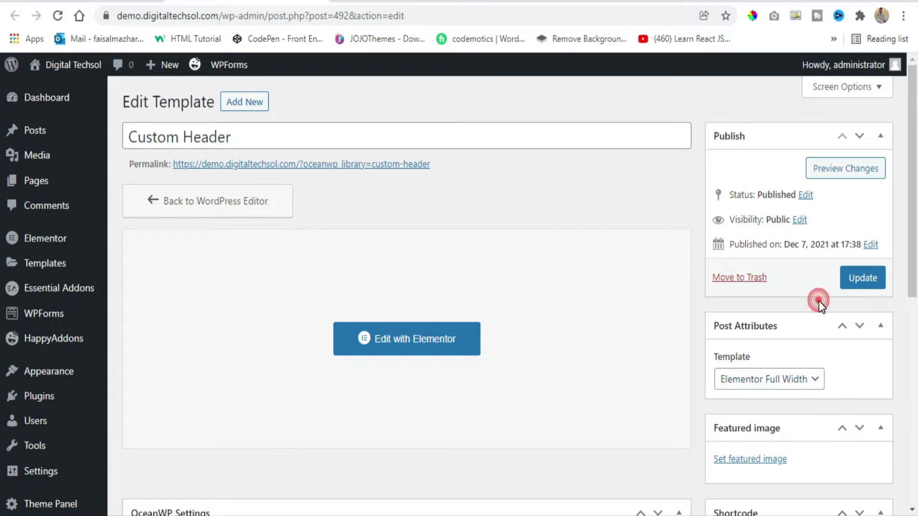
left_click(402, 340)
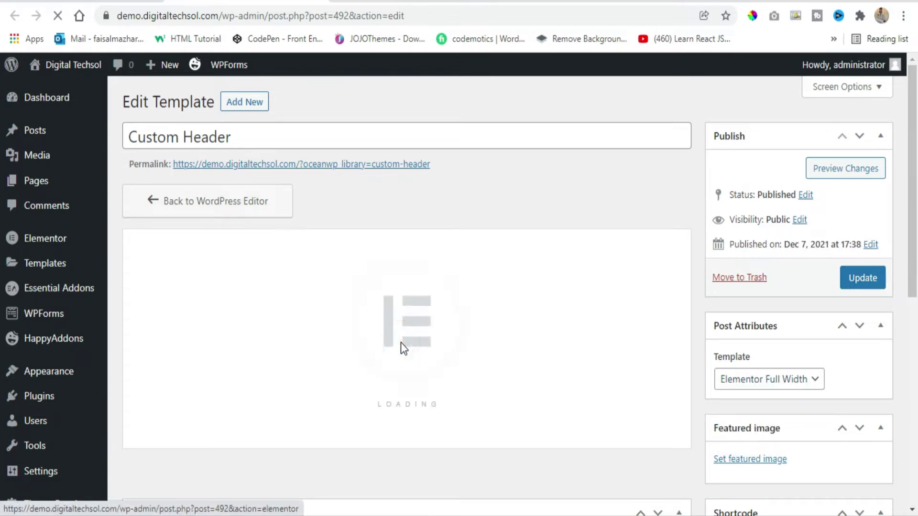
Compare the live homepage's top bar and header with those displayed in the Elementor editor.
left_click(539, 5)
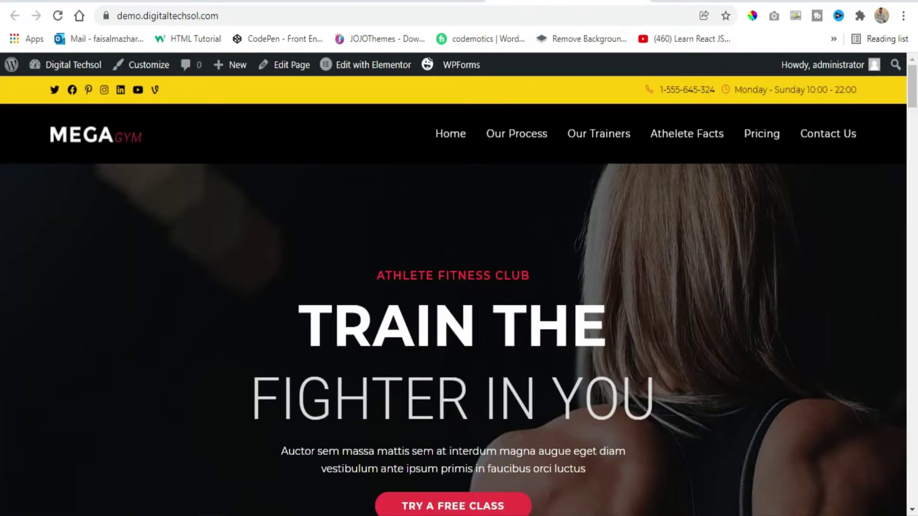
left_click(248, 3)
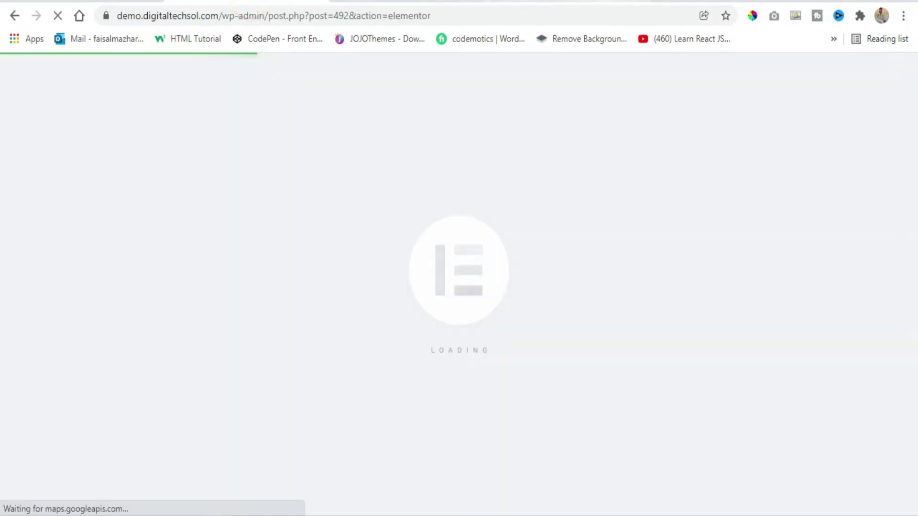
left_click(604, 3)
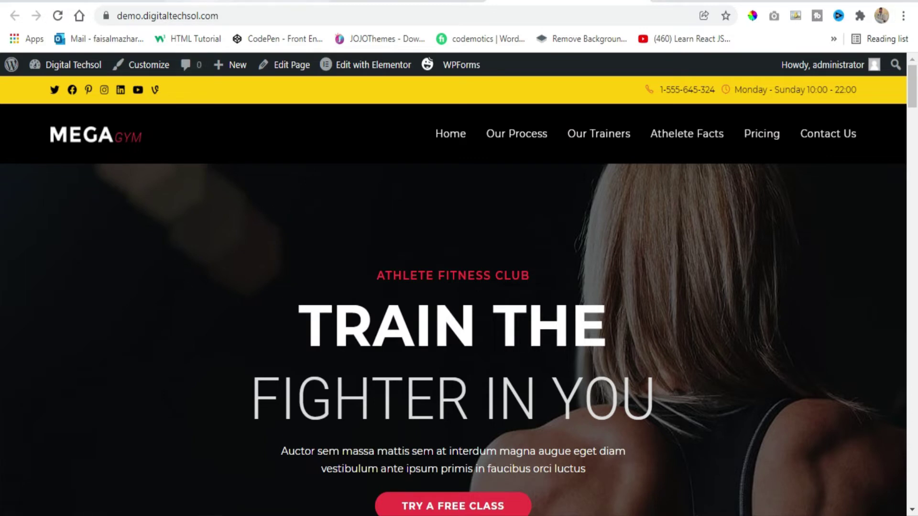
left_click(207, 4)
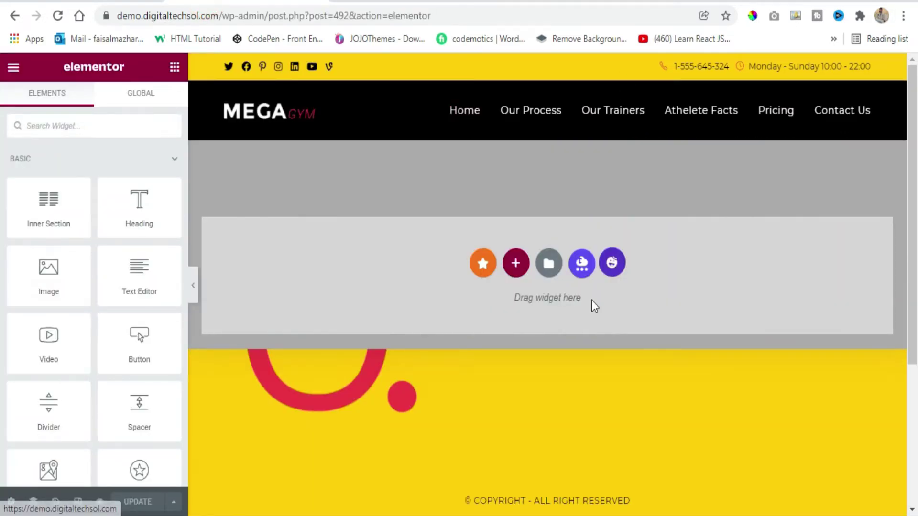
scroll(560, 277, "down", 3)
scroll(558, 276, "up", 3)
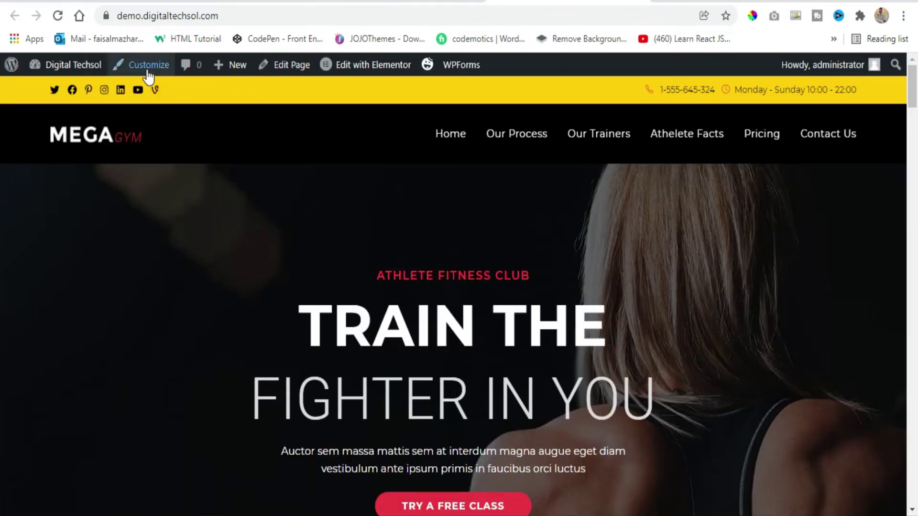
Open the site's theme Customizer in a new browser tab.
right_click(148, 75)
left_click(185, 83)
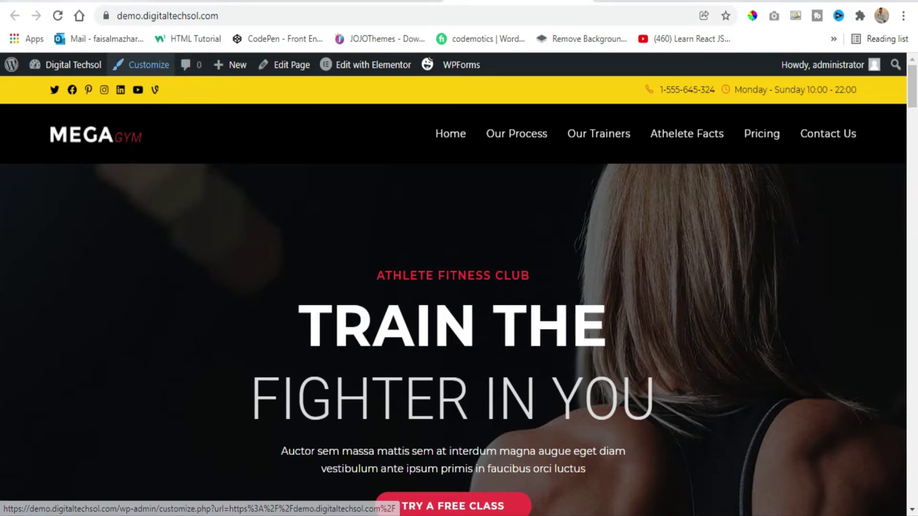
left_click(82, 2)
scroll(86, 364, "down", 3)
mouse_move(70, 230)
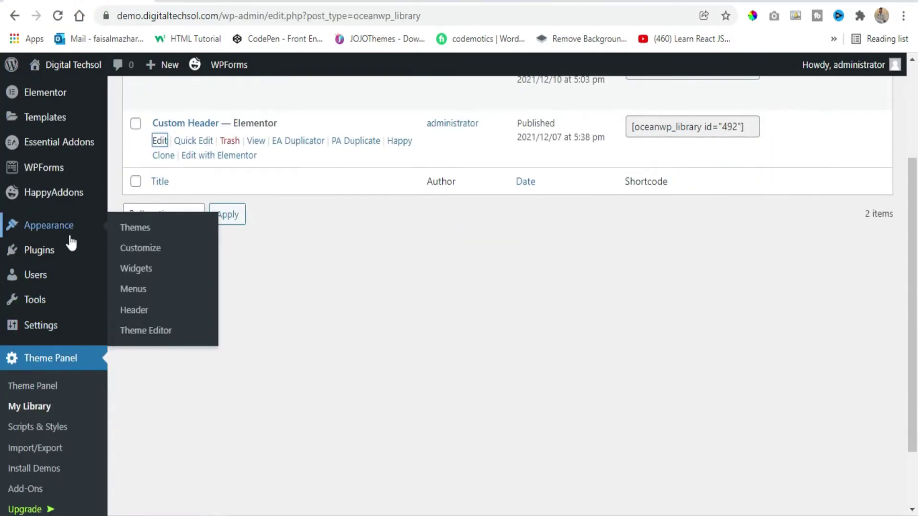
left_click(150, 249)
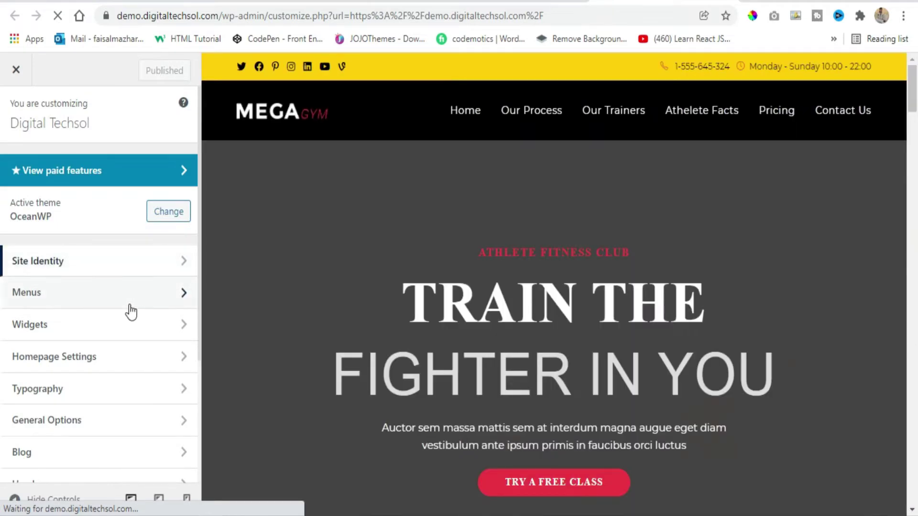
Disable the top bar in the Customizer's general Top Bar settings and publish the change.
scroll(130, 312, "down", 3)
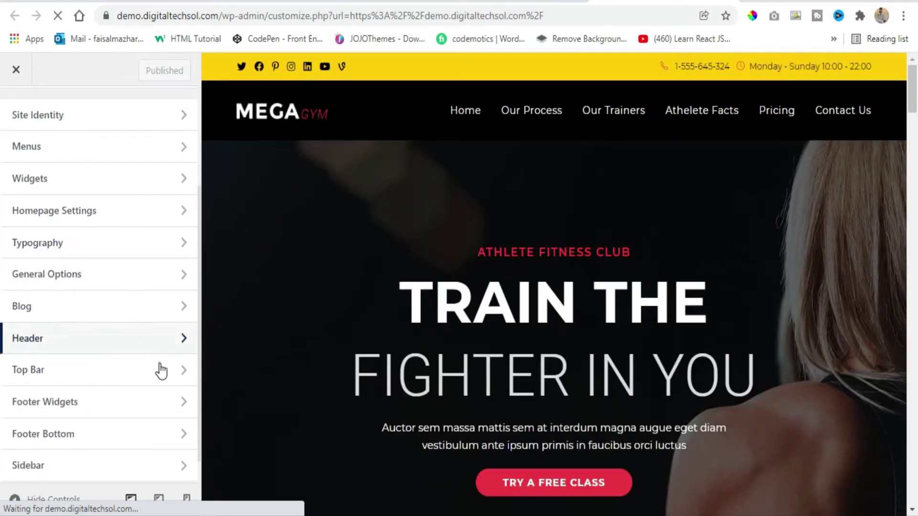
left_click(162, 371)
left_click(62, 173)
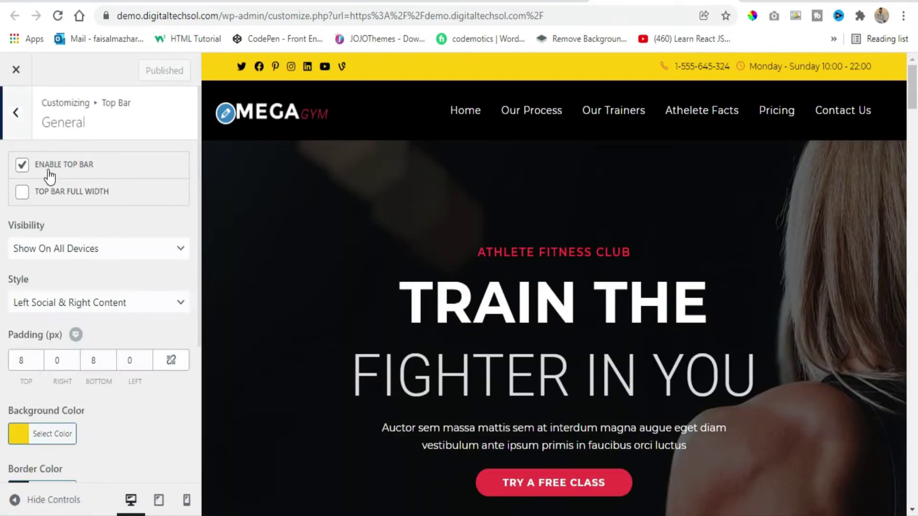
left_click(22, 166)
left_click(142, 70)
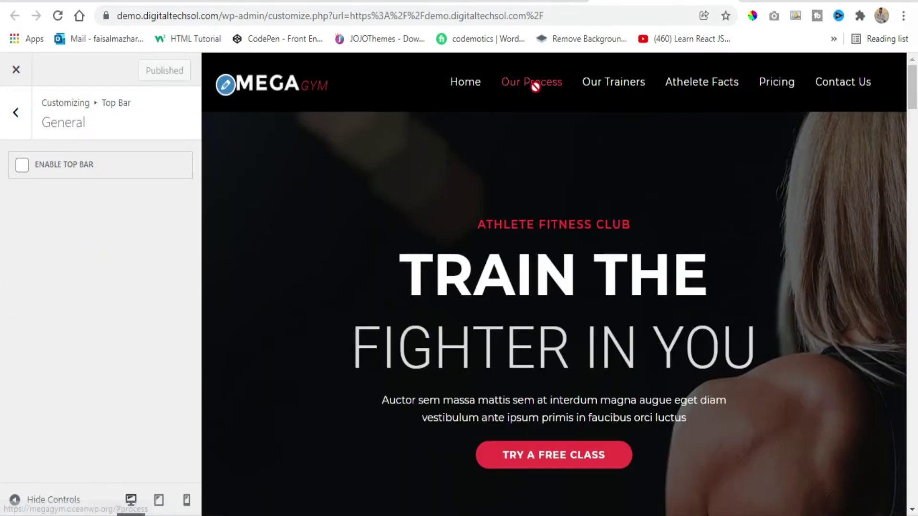
Set the header style to Custom Header in the Customizer's general Header settings.
left_click(16, 109)
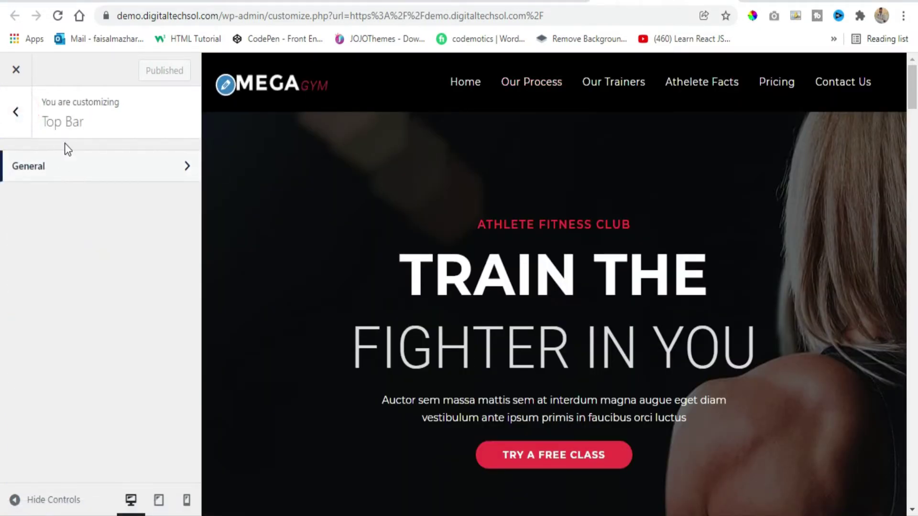
left_click(19, 110)
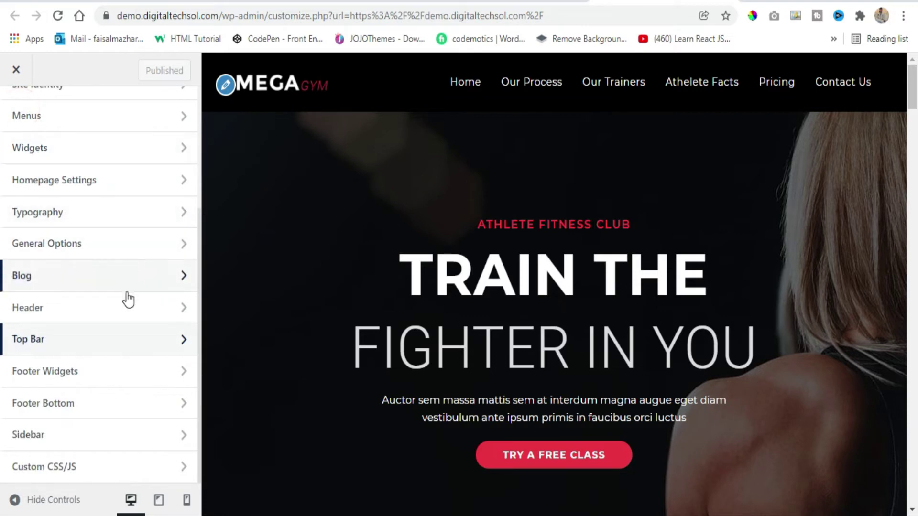
left_click(128, 311)
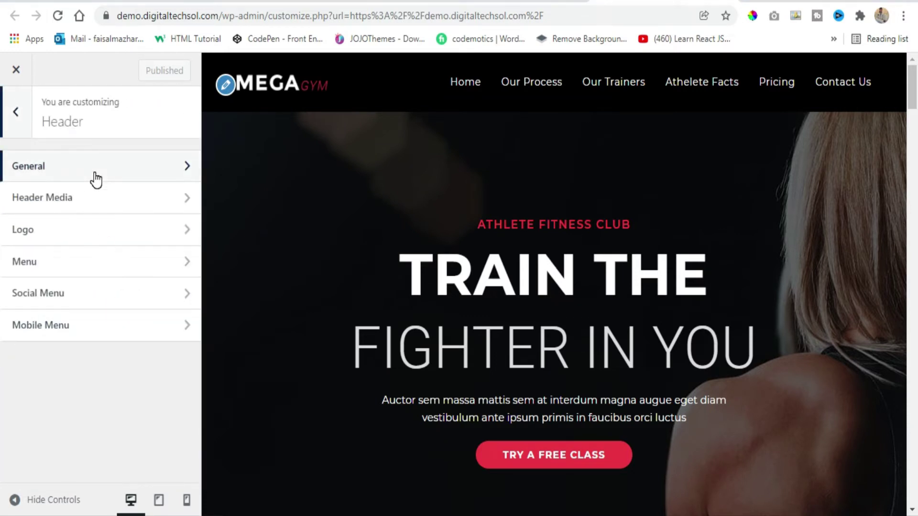
left_click(90, 170)
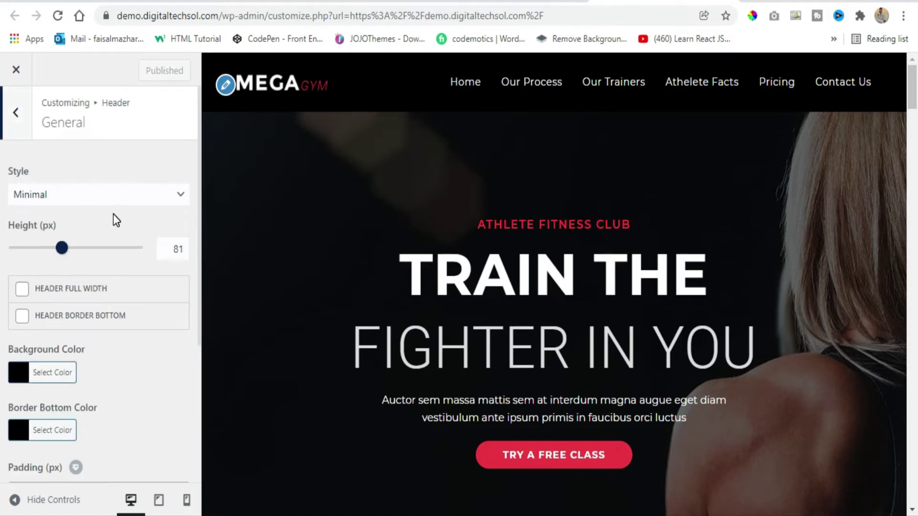
scroll(76, 363, "down", 4)
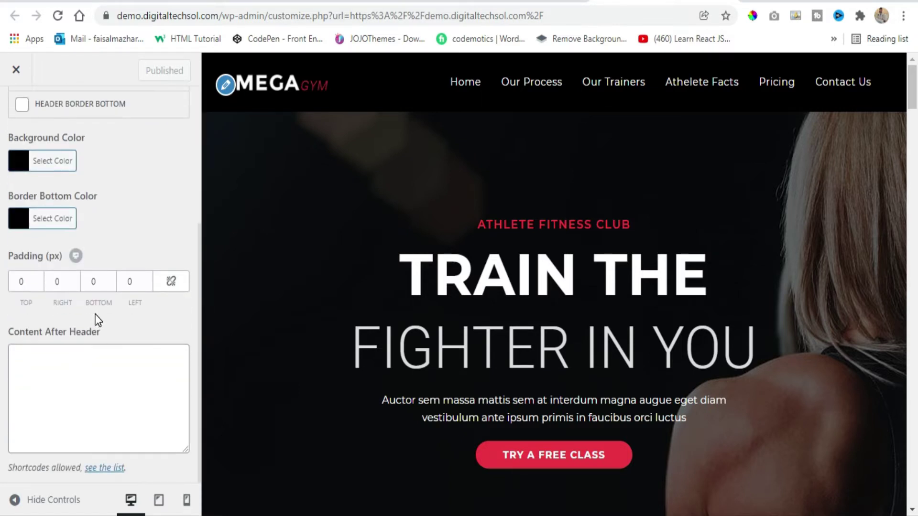
scroll(90, 195, "up", 4)
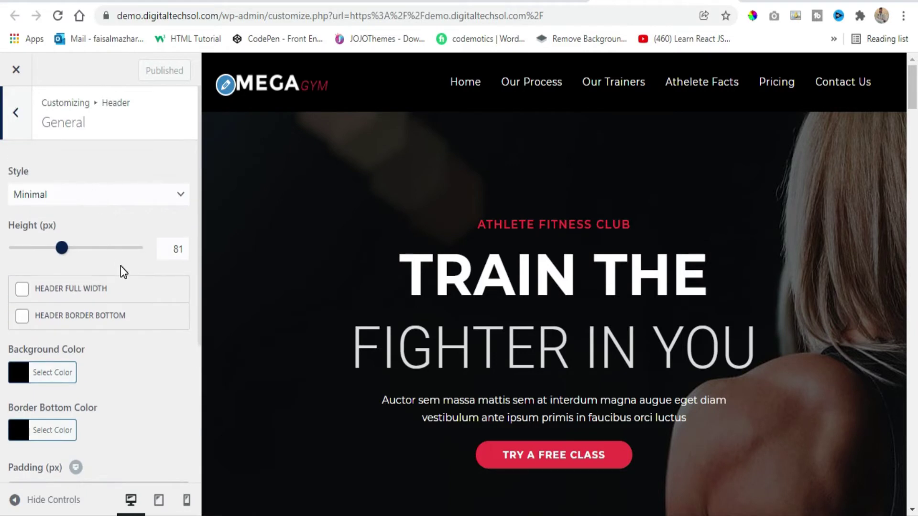
left_click(86, 195)
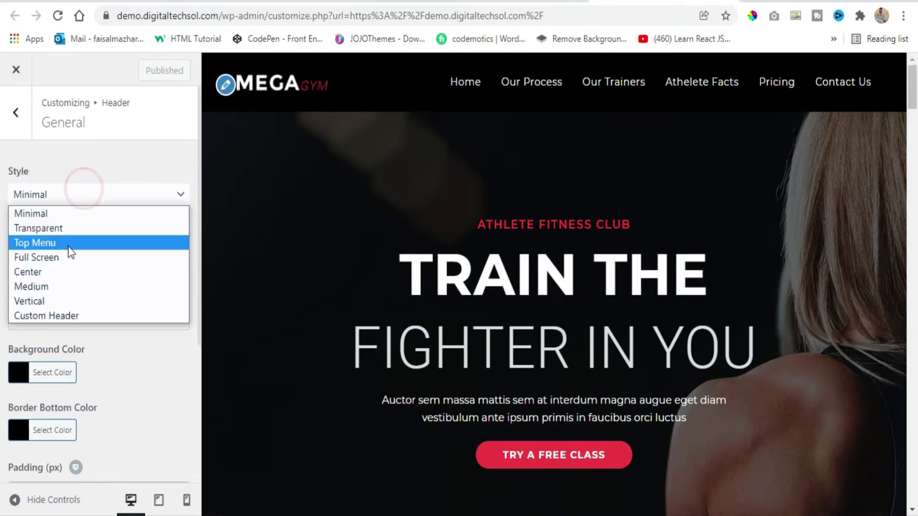
left_click(71, 316)
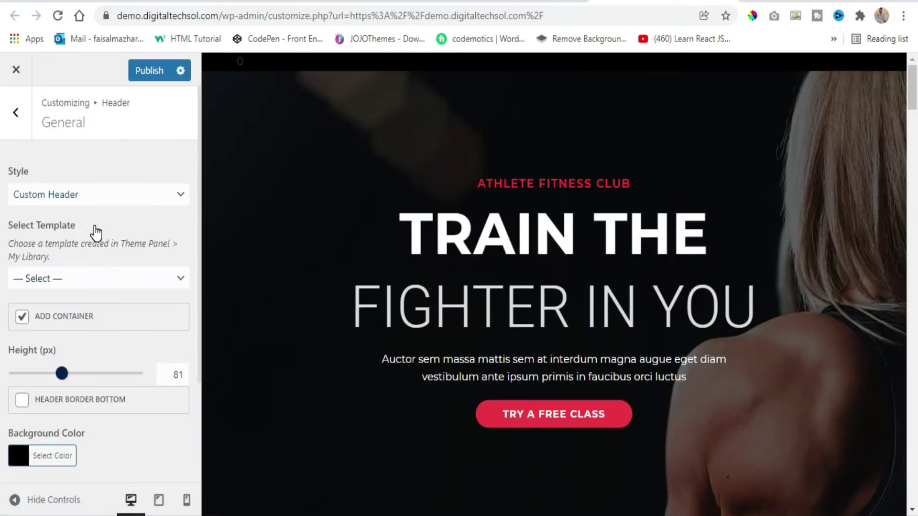
Assign the Custom Header template to the site header and publish the change.
left_click(81, 286)
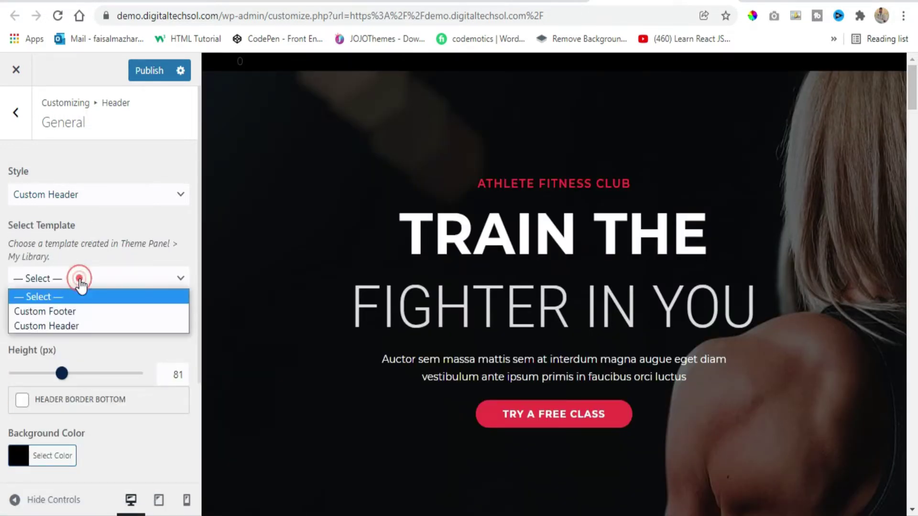
left_click(68, 325)
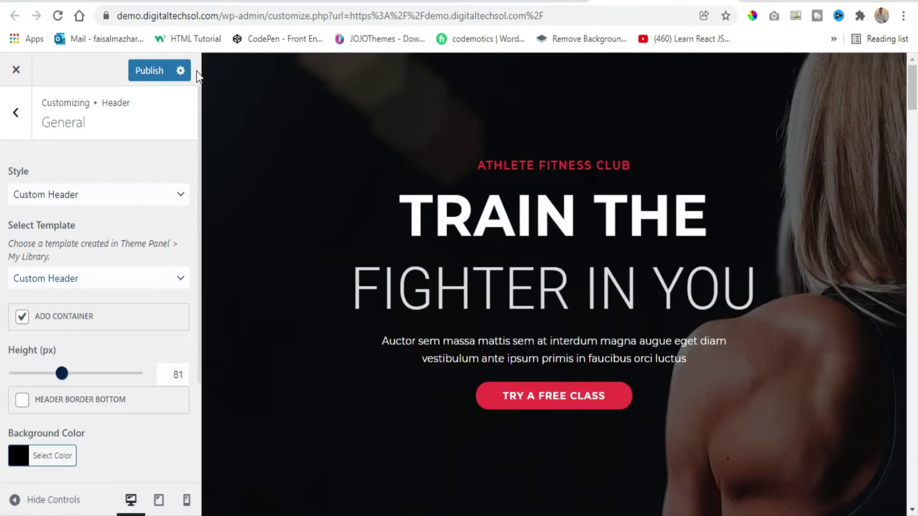
left_click(144, 73)
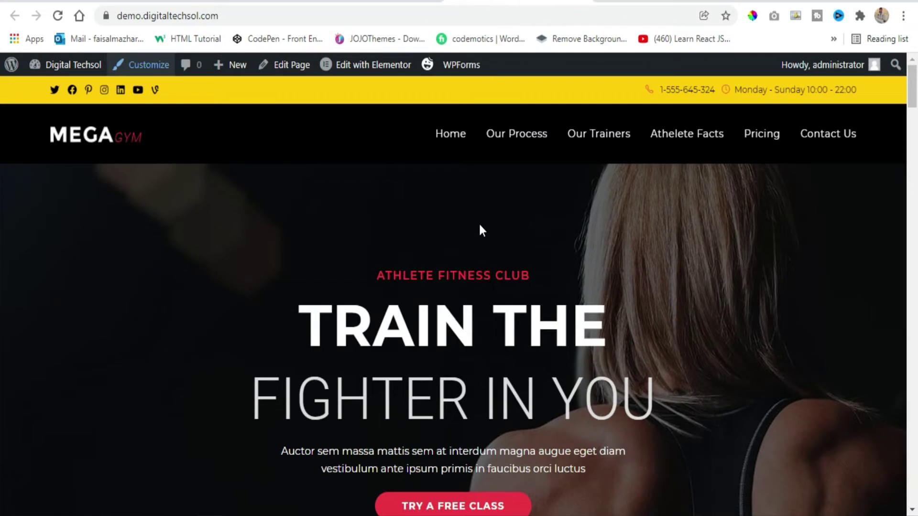
Reload the live homepage and the Custom Header template's Elementor editor to apply the published header settings.
key("F5")
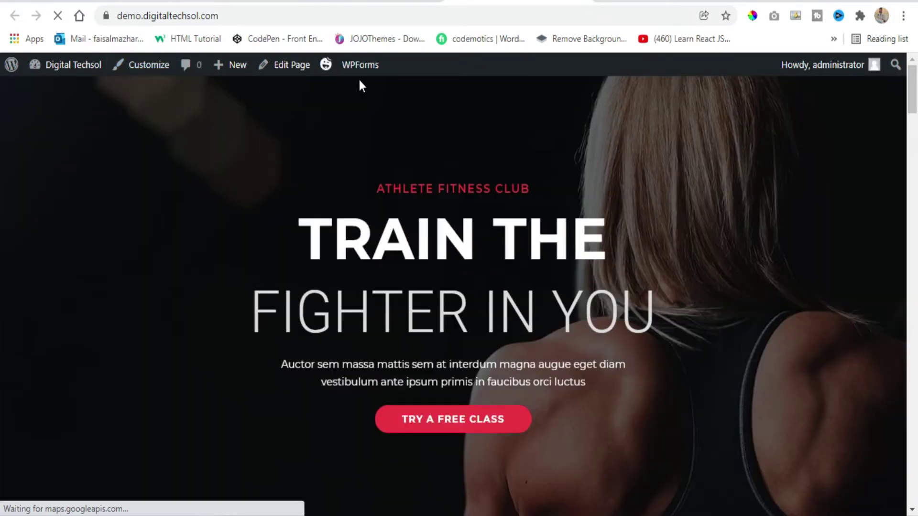
left_click(226, 1)
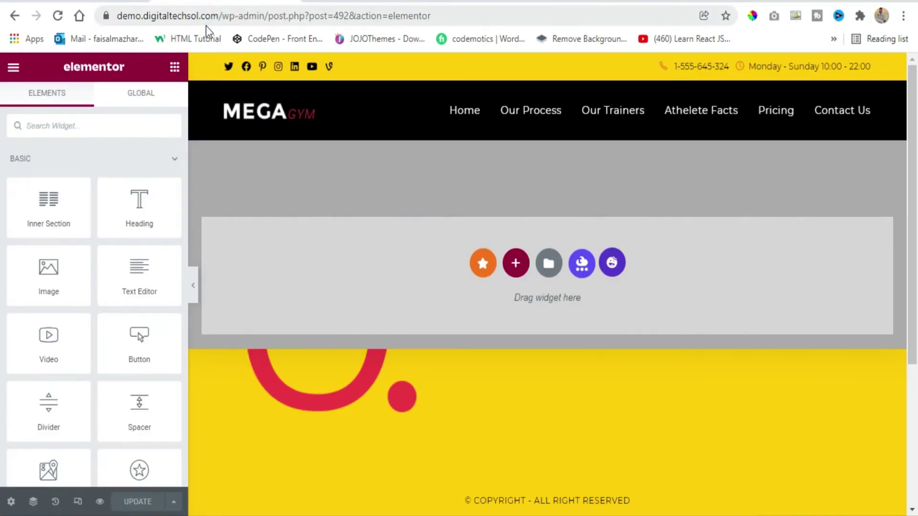
key("F5")
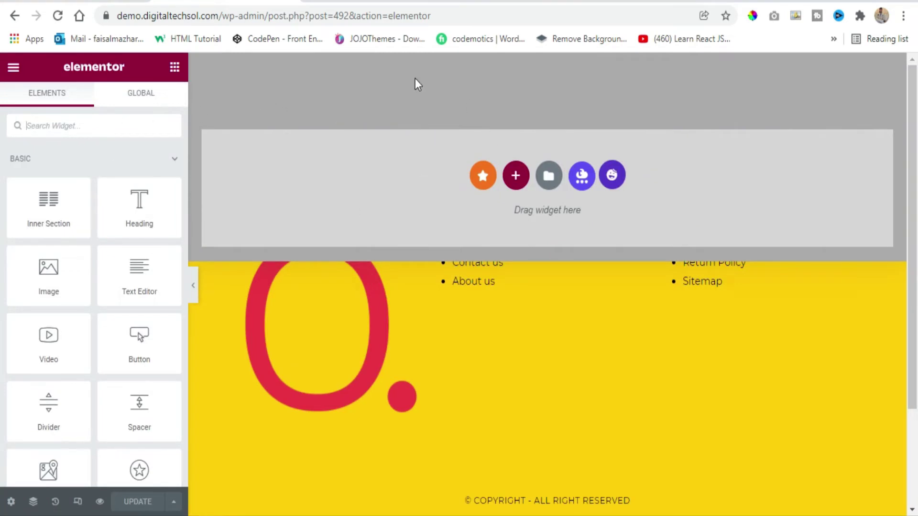
Add a two-column section with a wide first and narrow second column, and give it a black classic background.
left_click(515, 176)
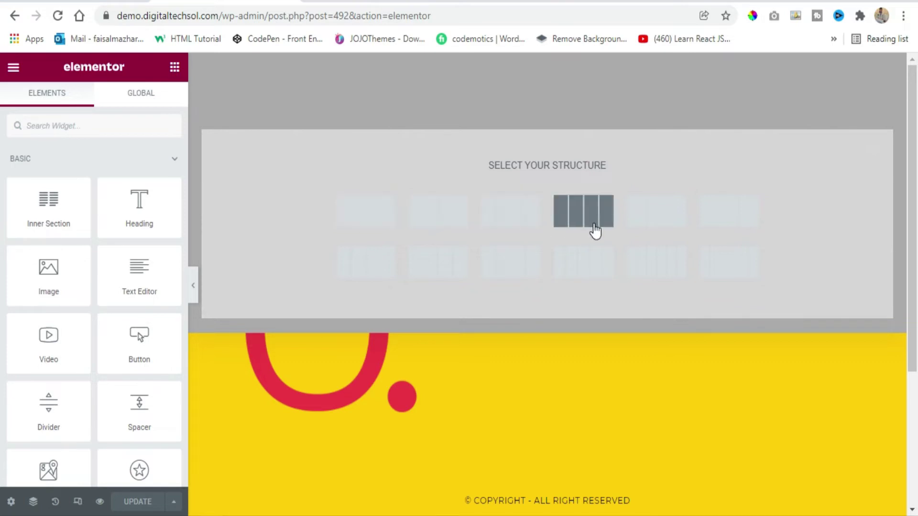
left_click(743, 221)
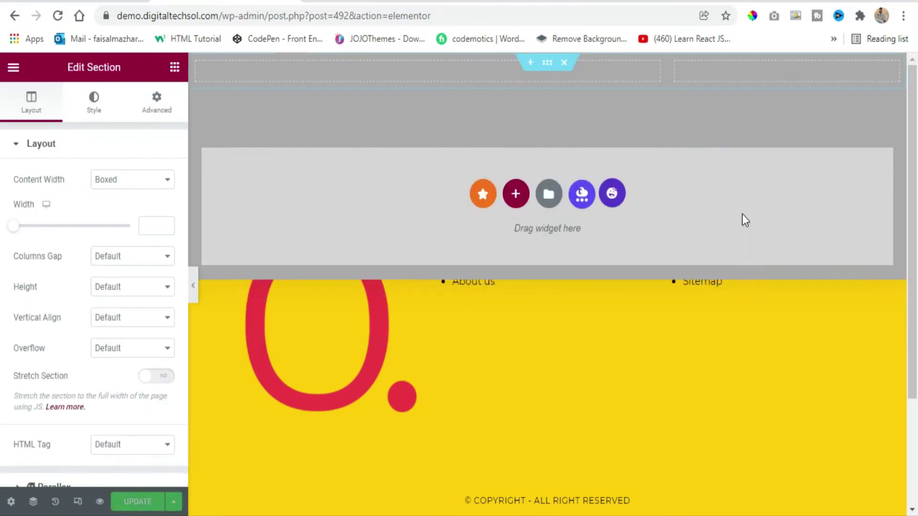
left_click(544, 67)
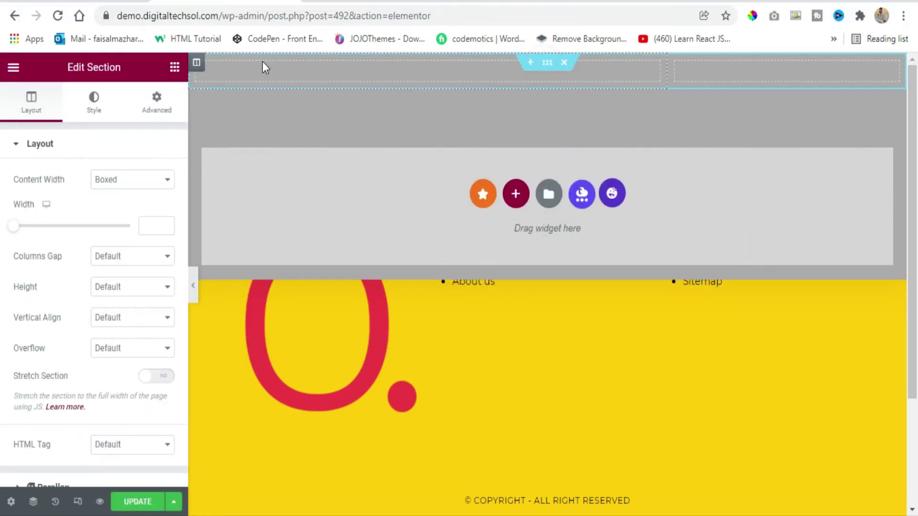
left_click(94, 101)
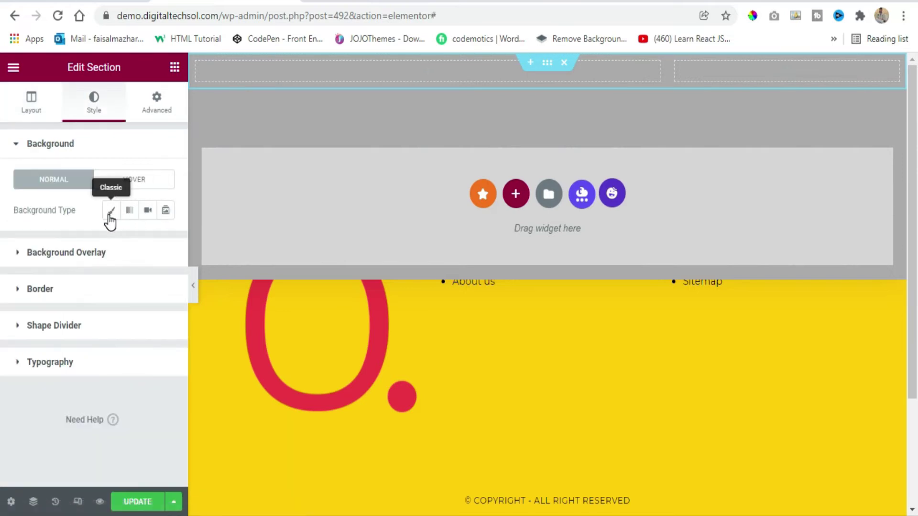
left_click(110, 212)
left_click(165, 242)
left_click_drag(208, 358, 256, 420)
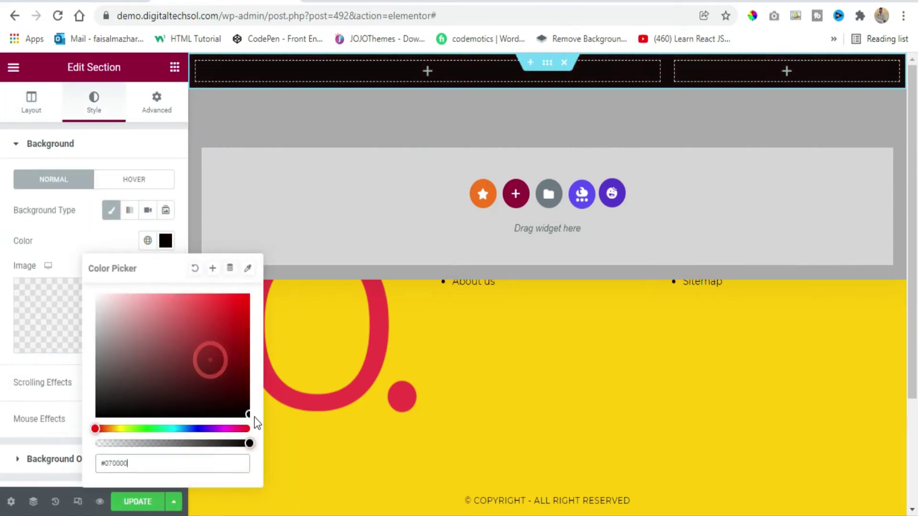
left_click(166, 242)
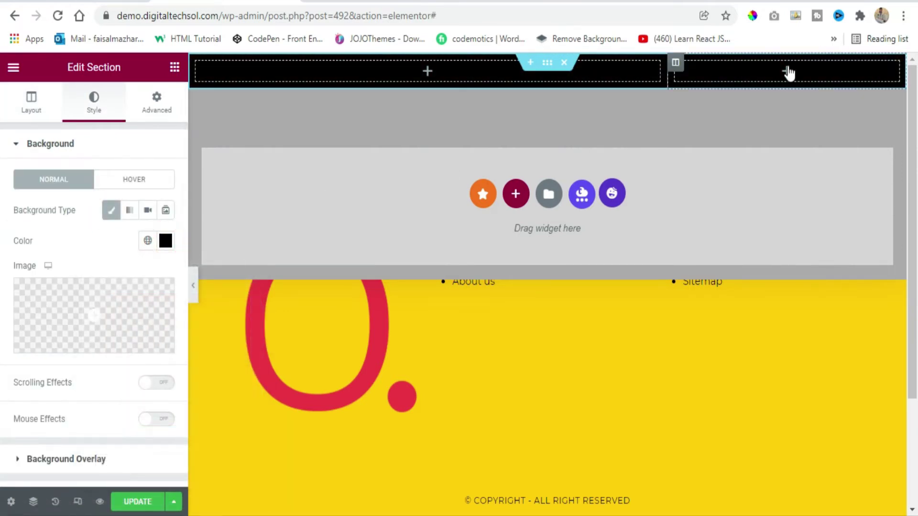
Add an Image widget to the section's narrow column and insert the mgym.png logo from the media library.
left_click(786, 72)
left_click_drag(72, 293, 811, 76)
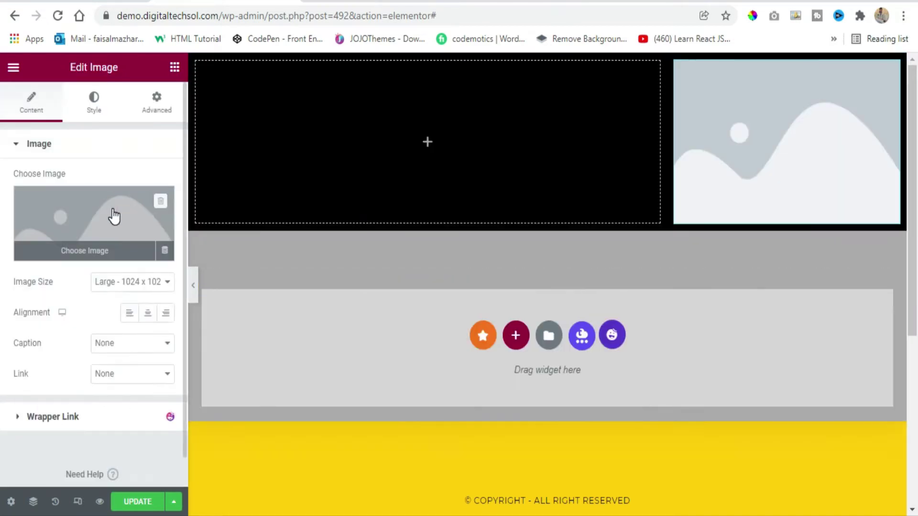
left_click(113, 210)
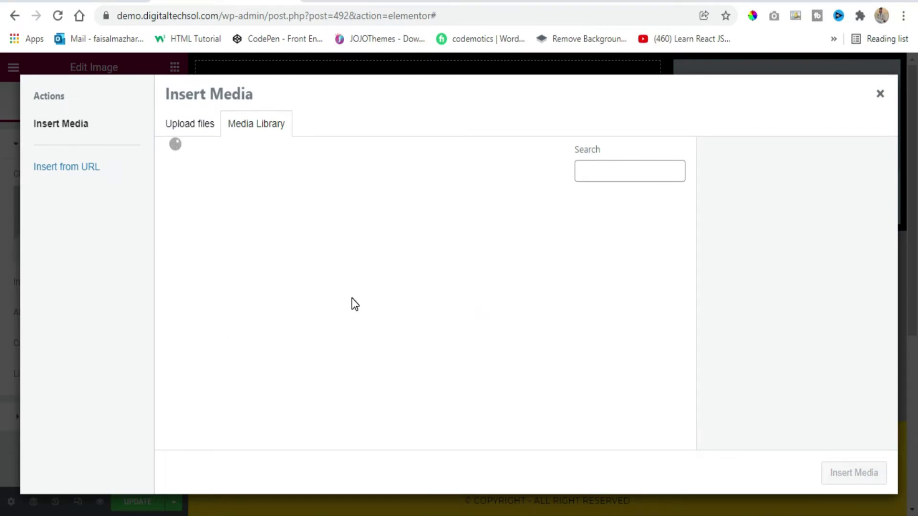
scroll(350, 306, "down", 5)
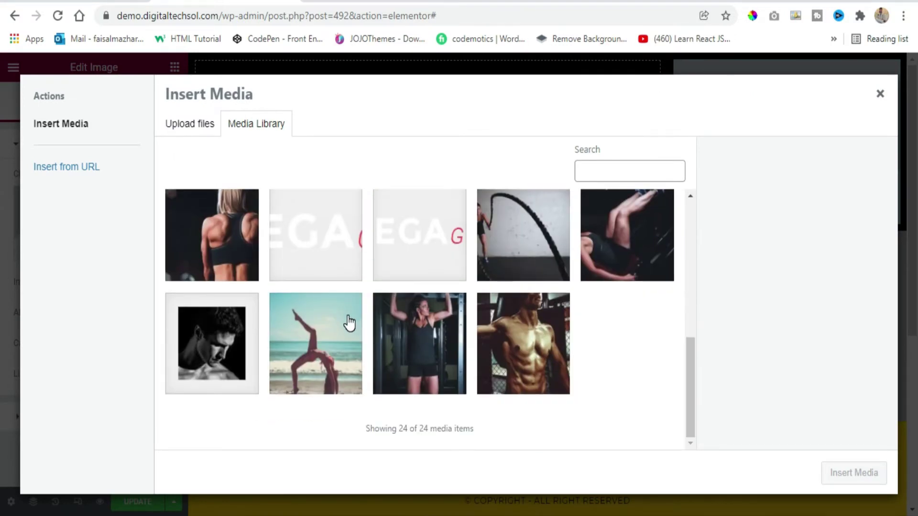
left_click(348, 241)
left_click(403, 254)
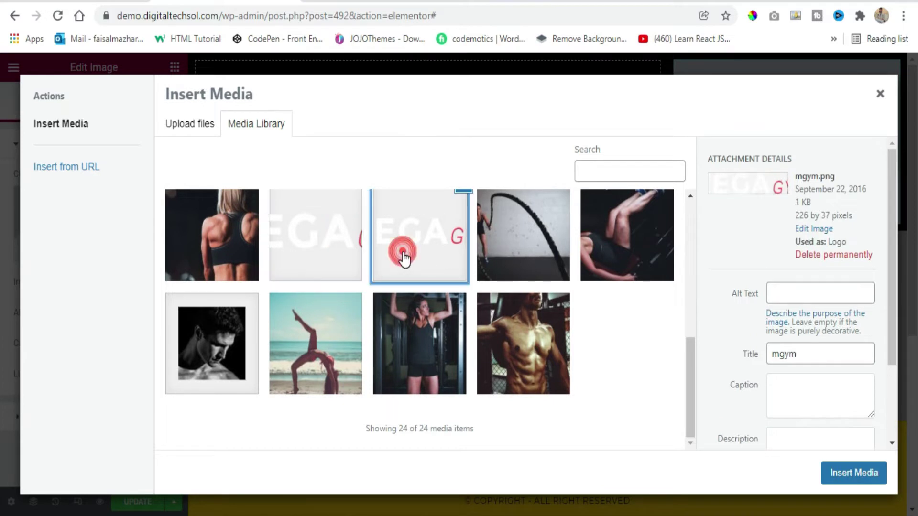
left_click(848, 474)
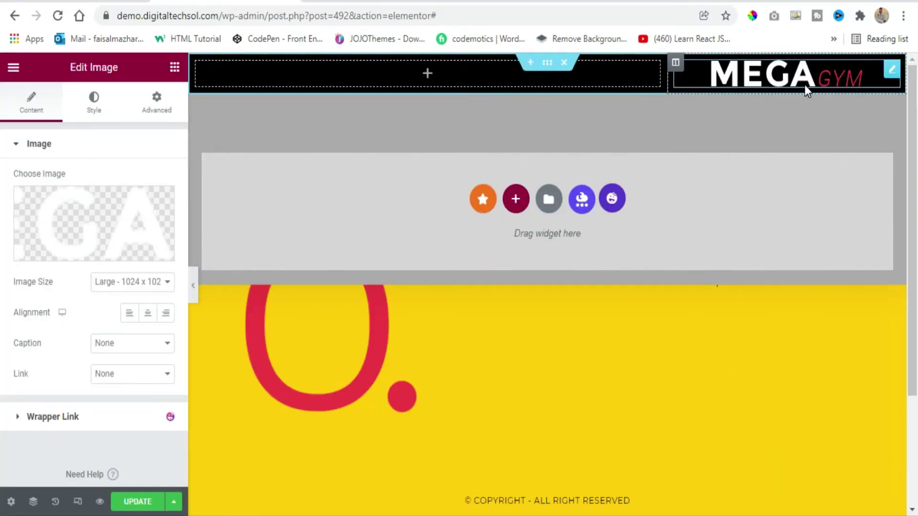
Search the widgets for "menu" and try to add a Nav Menu widget to the wide column.
left_click(428, 75)
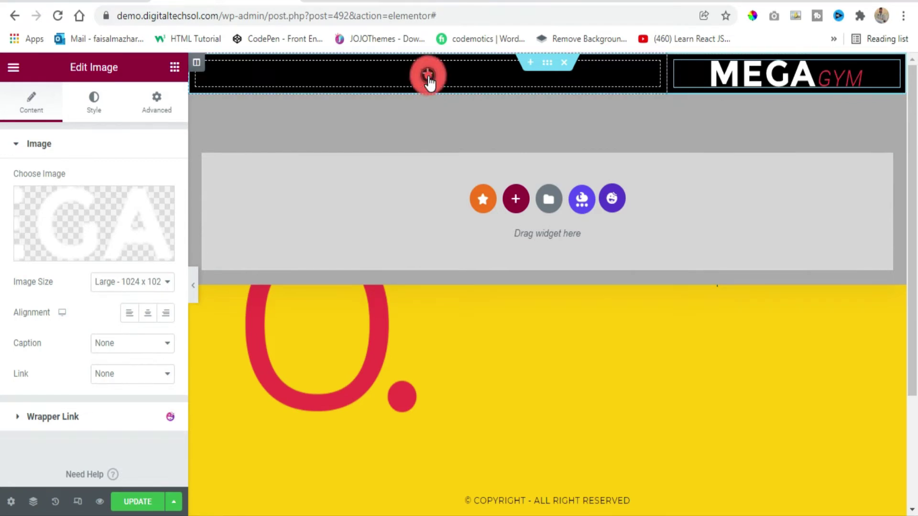
left_click(79, 123)
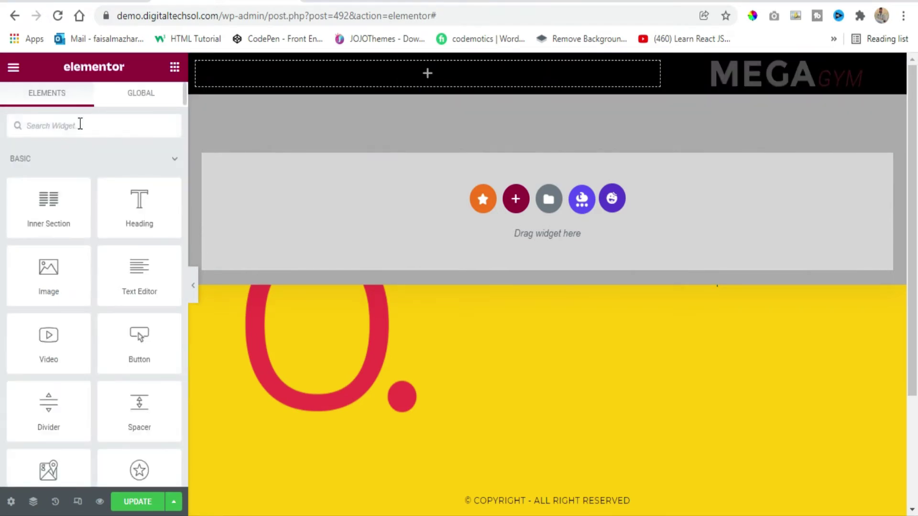
type("menu")
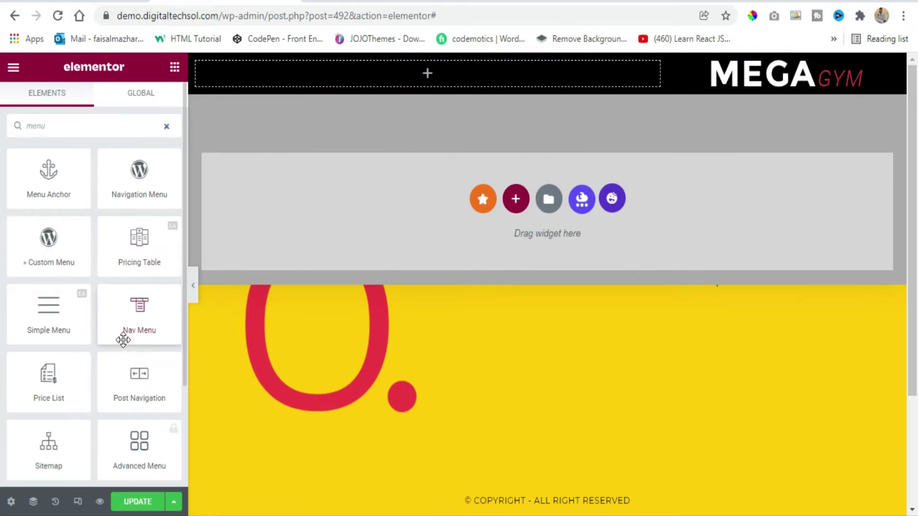
left_click_drag(133, 311, 403, 84)
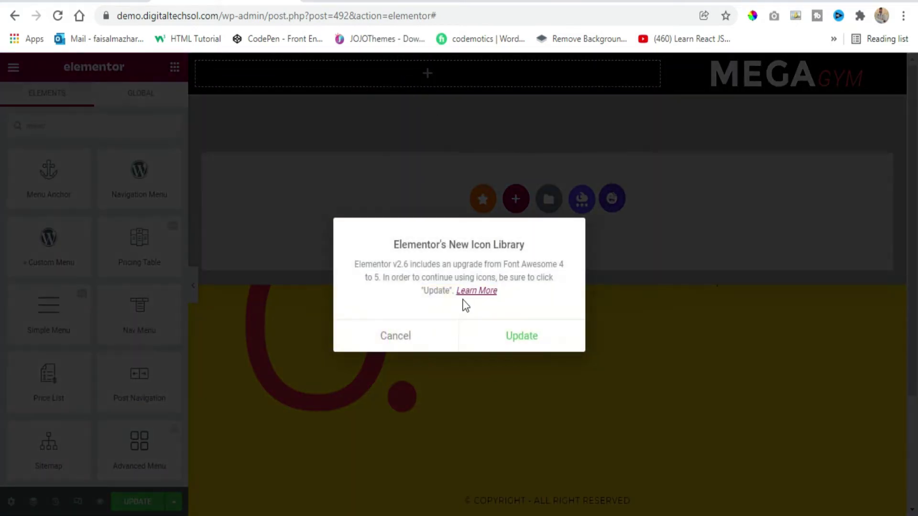
Accept the icon library update, leave the editor without saving, and run the upgrade to Font Awesome 5.
left_click(509, 337)
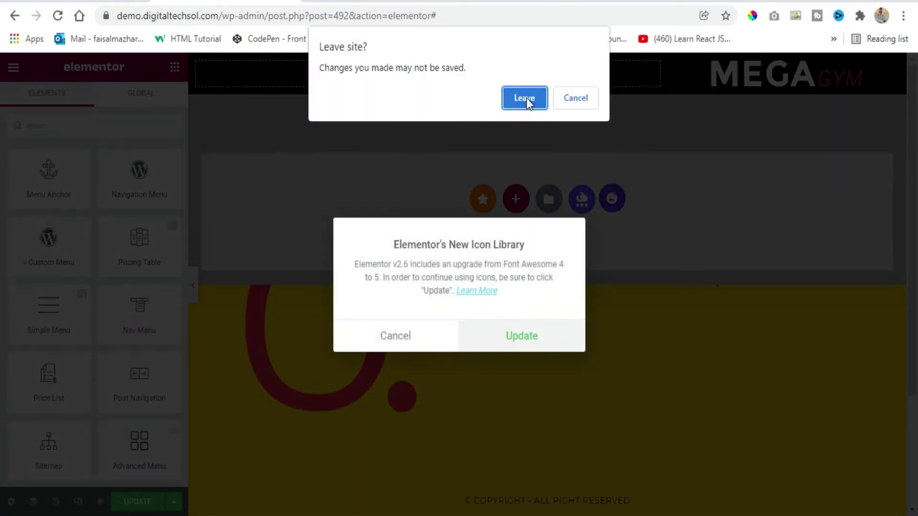
left_click(566, 100)
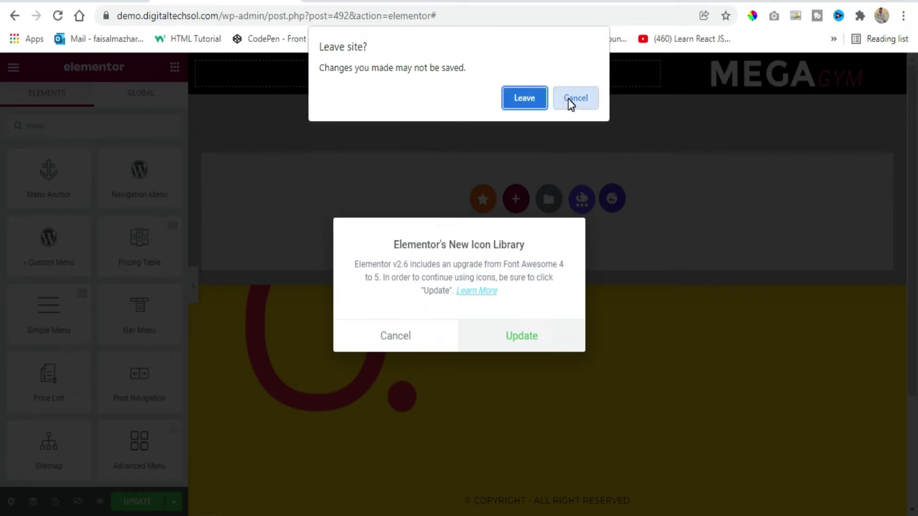
left_click(521, 95)
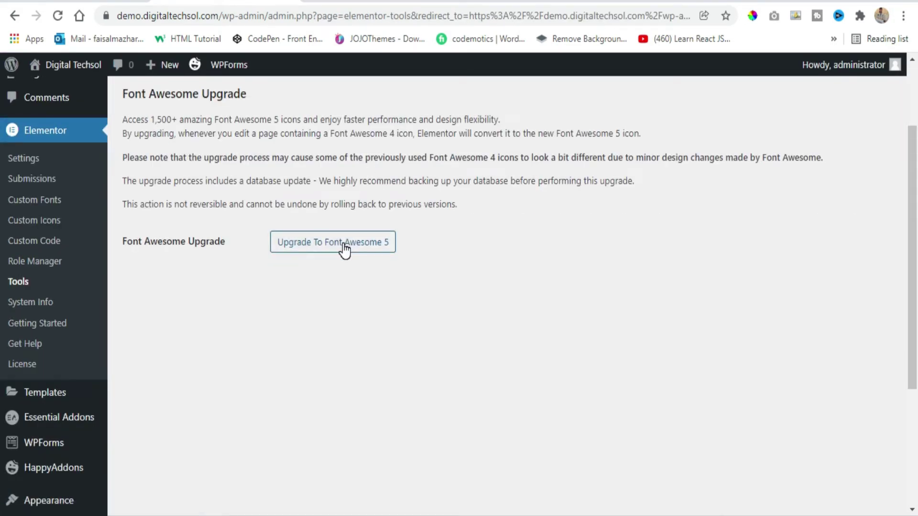
left_click(343, 253)
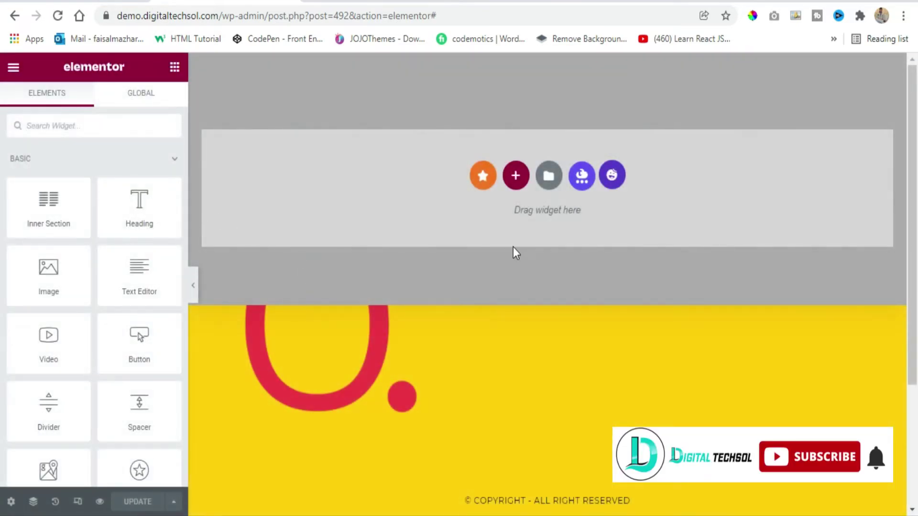
Add a two-column section to the empty template, wide column first, with a classic background in #000000.
left_click(512, 179)
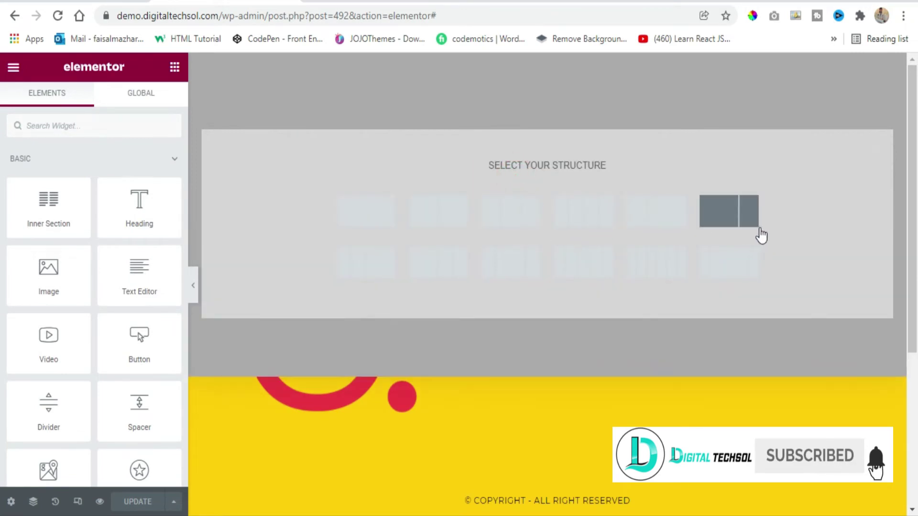
left_click(747, 213)
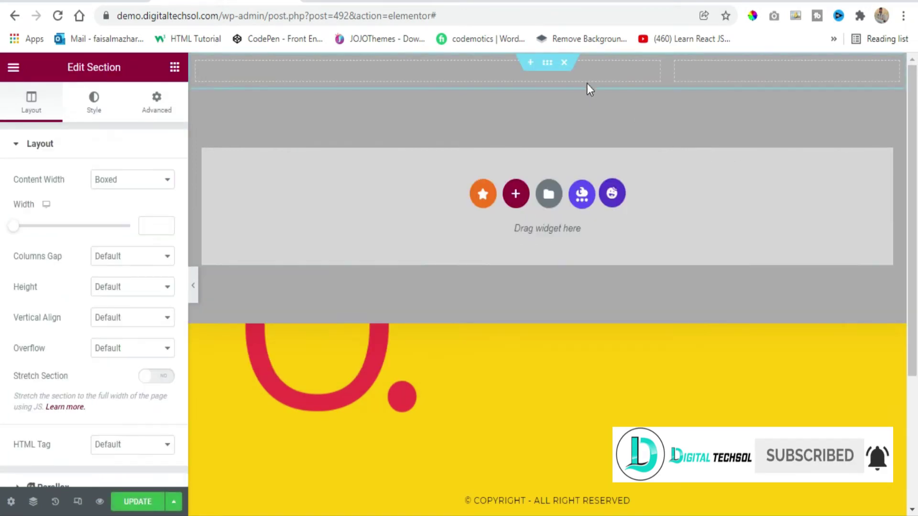
left_click(547, 66)
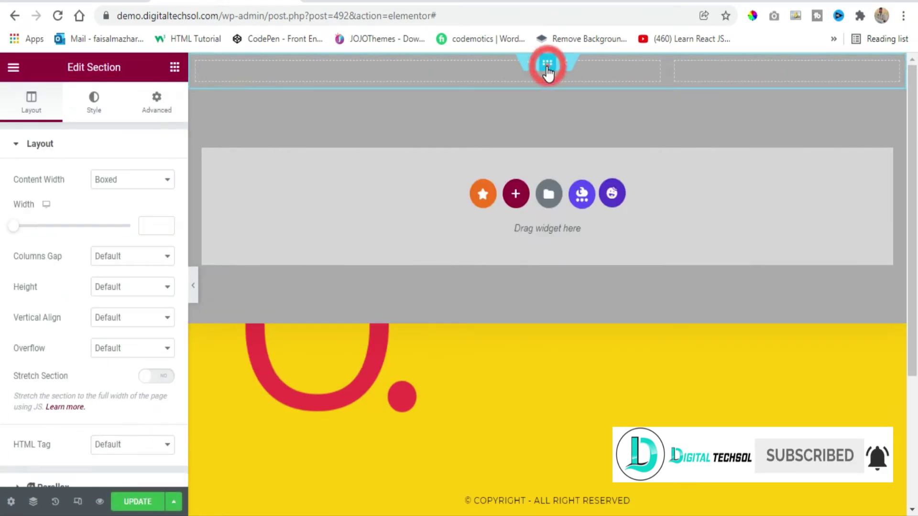
left_click(95, 100)
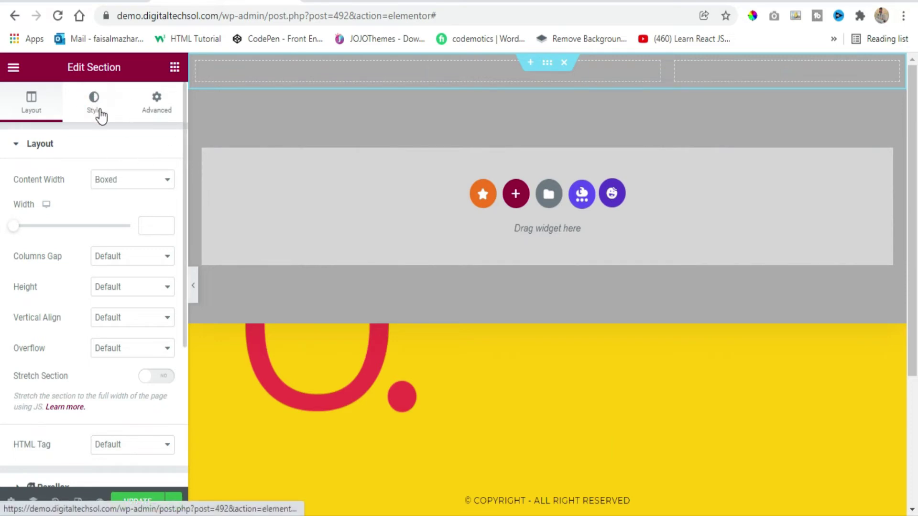
left_click(111, 210)
left_click(165, 240)
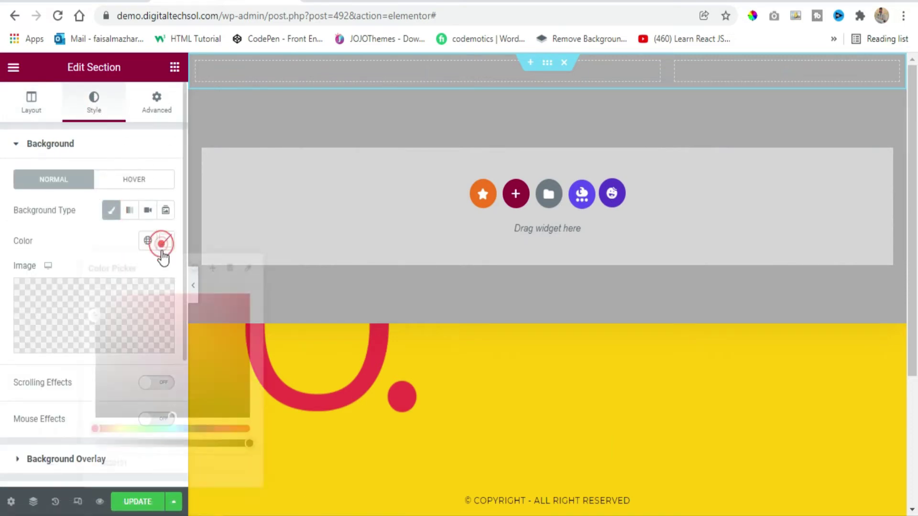
left_click_drag(172, 416, 249, 423)
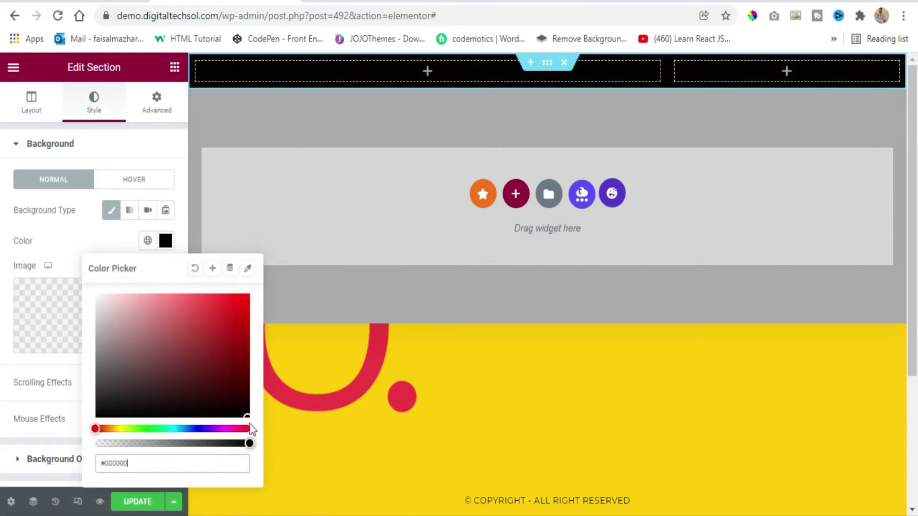
Place an Image widget in the narrow column of the black section and insert the mgym.png logo.
left_click(428, 74)
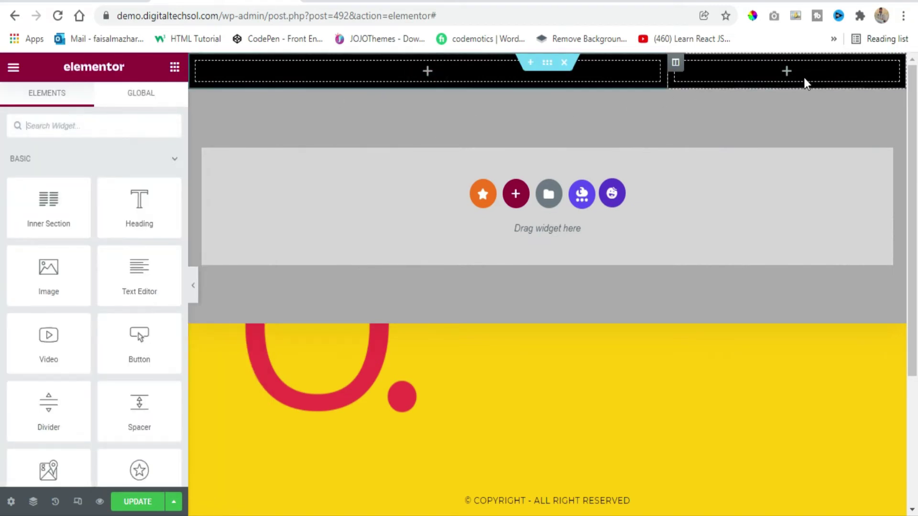
left_click_drag(57, 265, 809, 93)
left_click(107, 240)
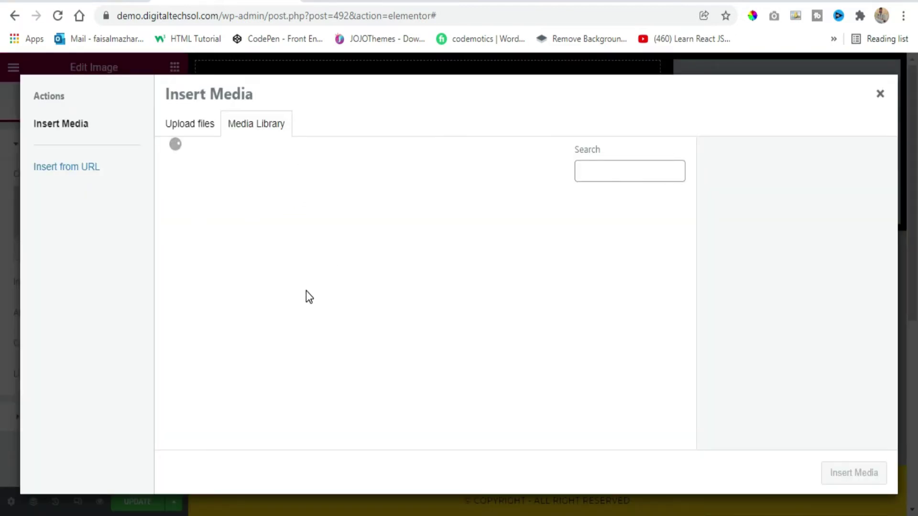
scroll(363, 335, "down", 5)
left_click(383, 265)
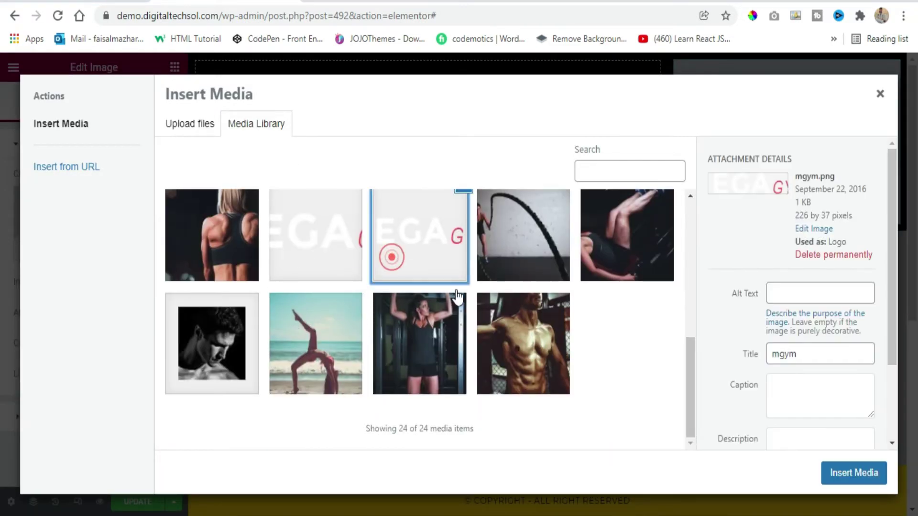
left_click(836, 482)
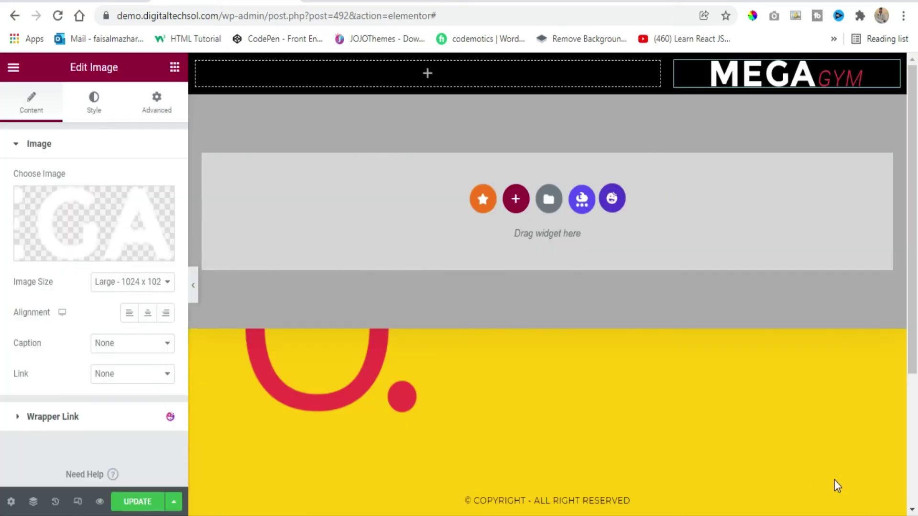
Add a Nav Menu widget to the section's wide column and set its menu to Main Menu.
left_click(427, 76)
left_click(118, 136)
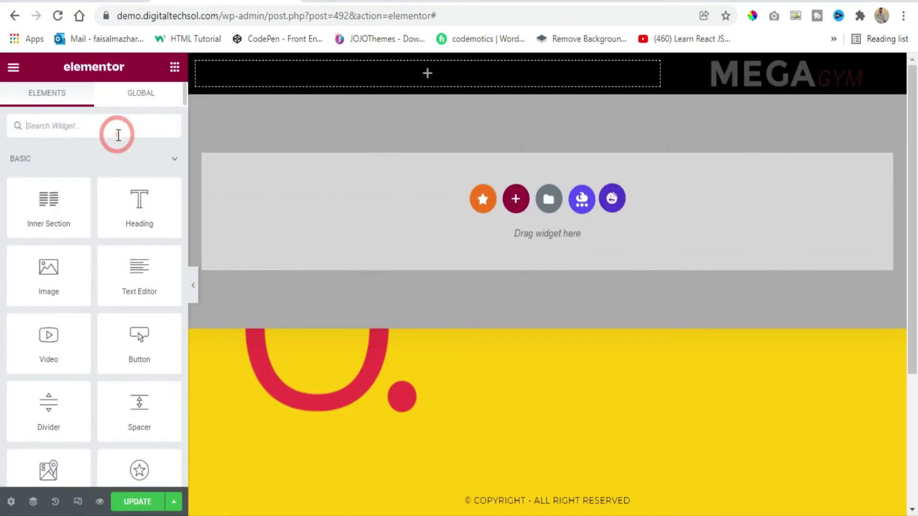
type("menu")
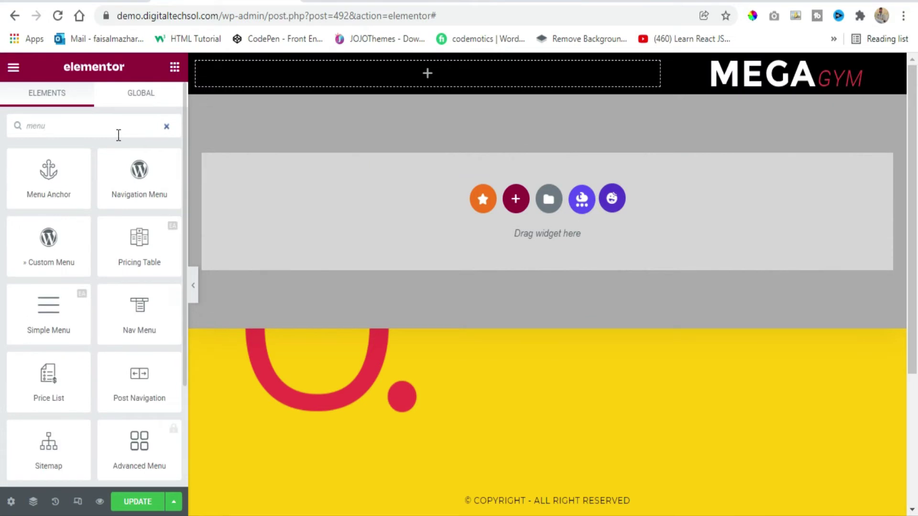
left_click_drag(149, 317, 424, 66)
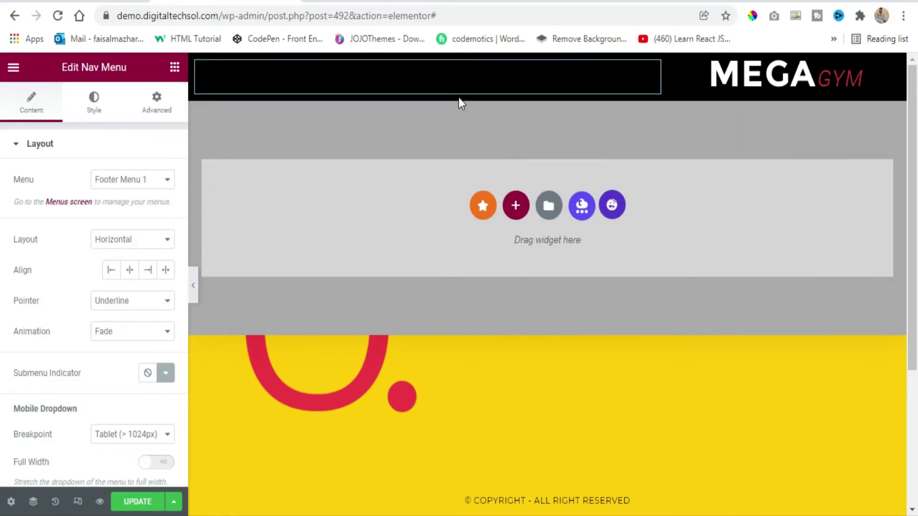
left_click(128, 181)
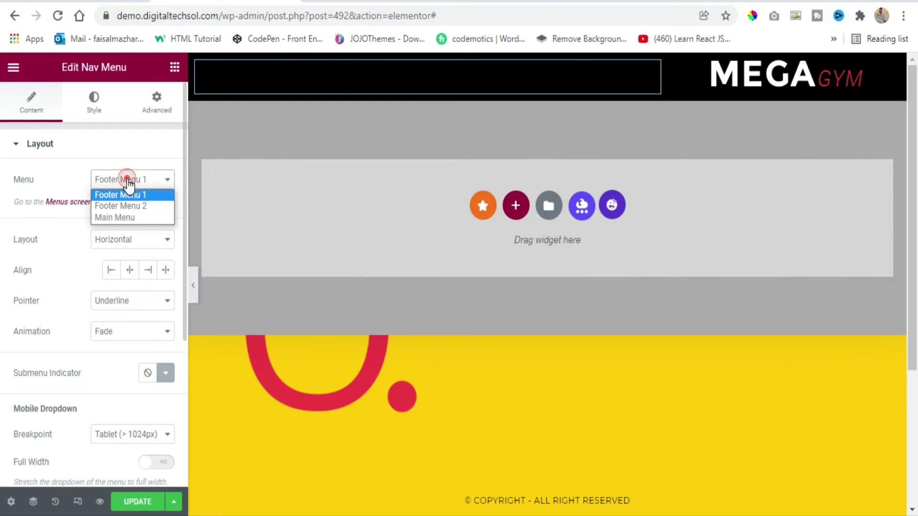
left_click(134, 219)
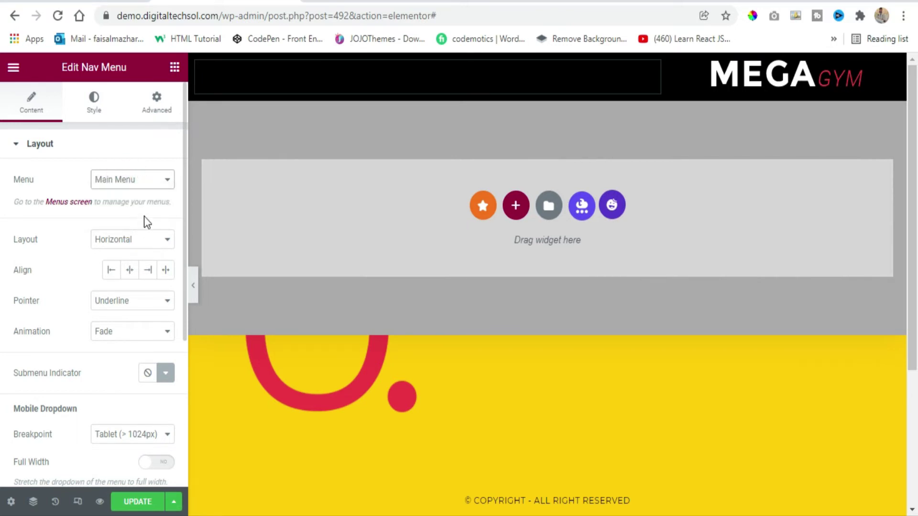
Set the Nav Menu's normal text color to #FFFFFF.
left_click(94, 103)
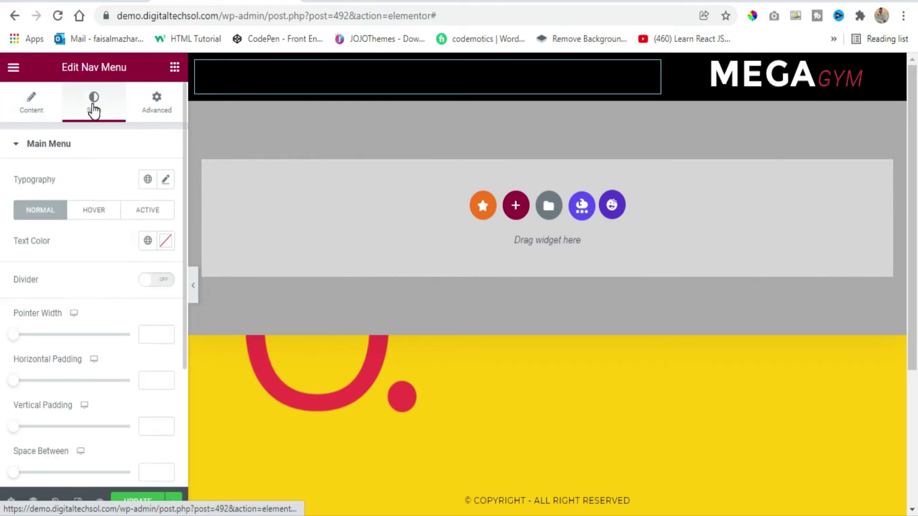
left_click(165, 240)
left_click(115, 341)
left_click(96, 294)
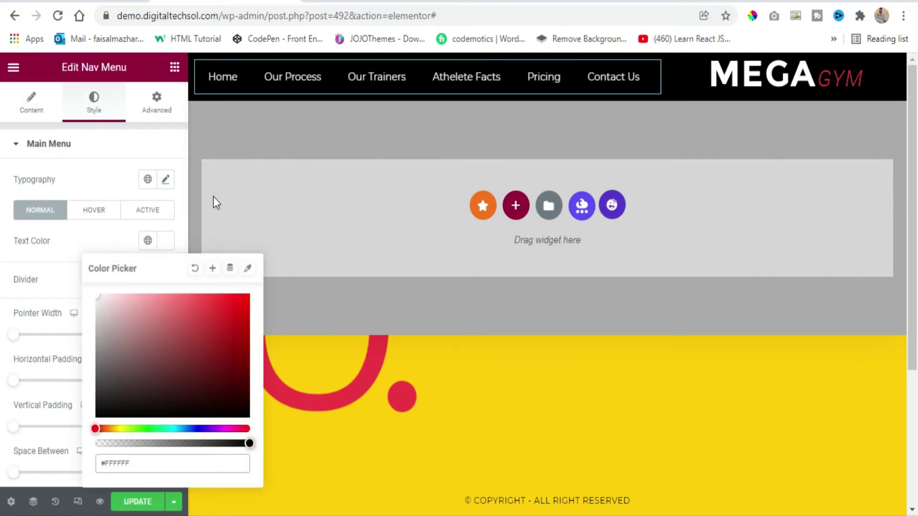
left_click(165, 241)
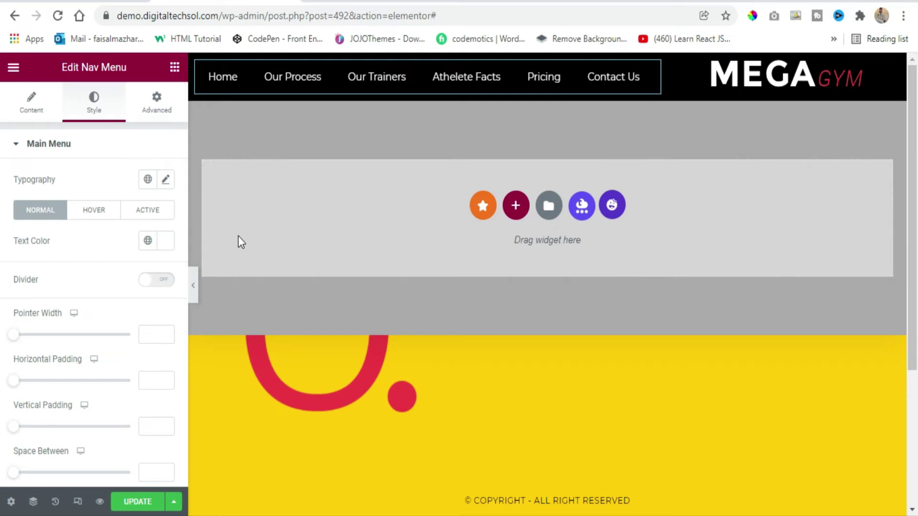
Center-align the horizontal Main Menu in its column and set its pointer style to Framed.
left_click(32, 103)
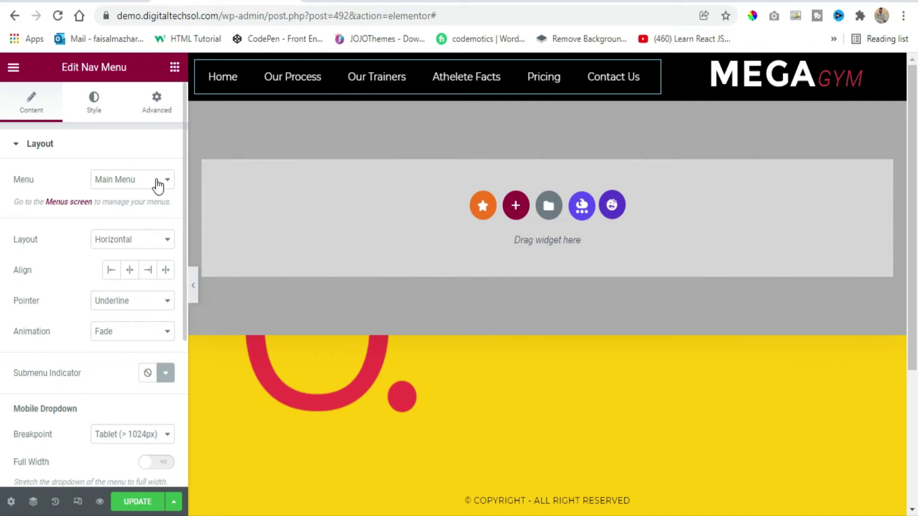
left_click(130, 180)
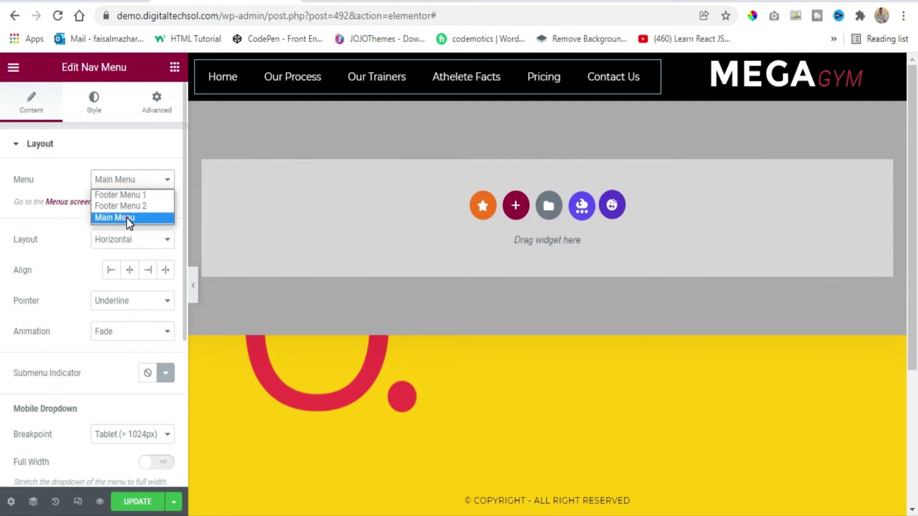
left_click(128, 218)
left_click(135, 240)
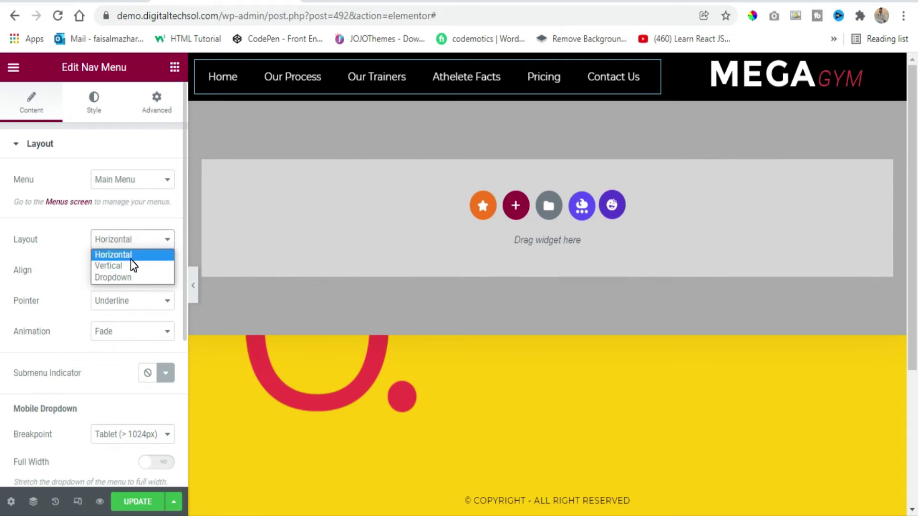
left_click(113, 256)
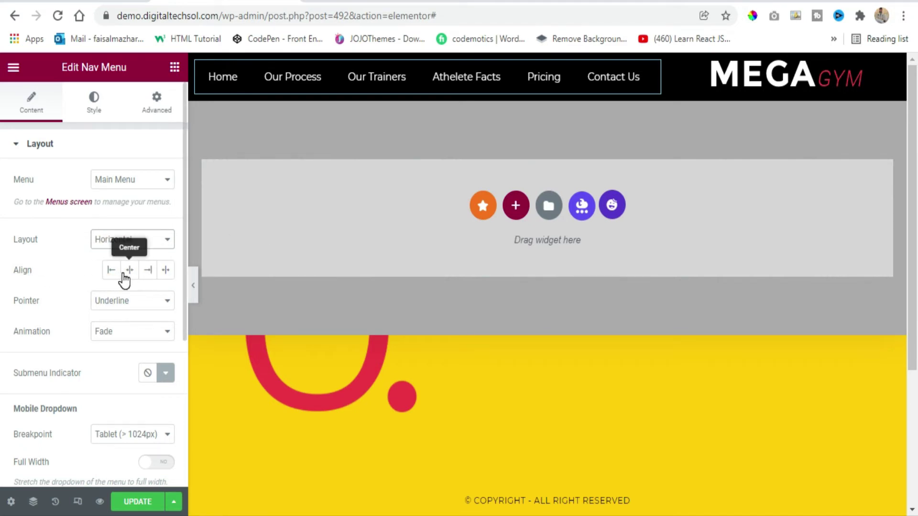
left_click(130, 275)
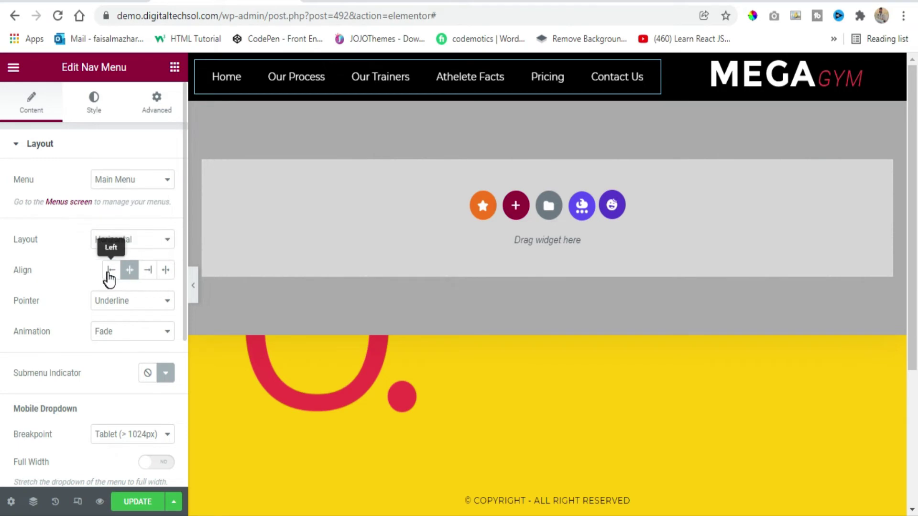
left_click(114, 271)
left_click(130, 271)
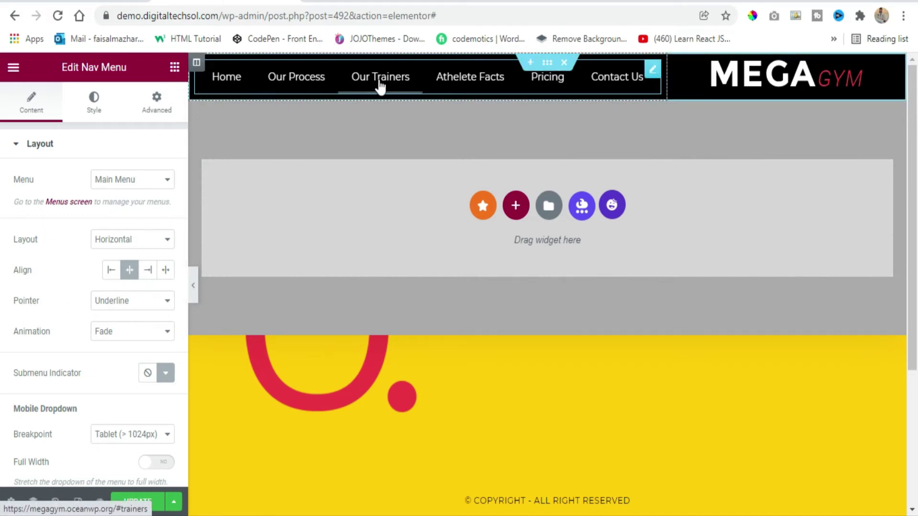
left_click(127, 301)
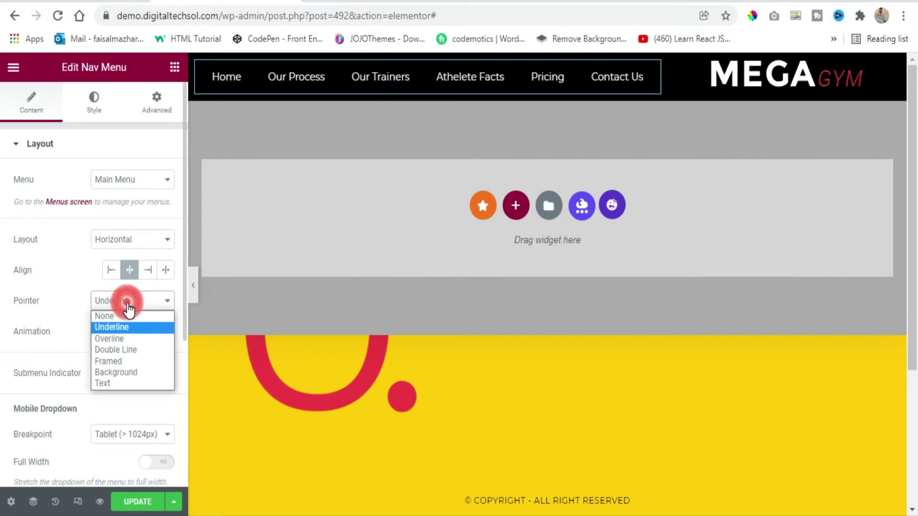
left_click(122, 362)
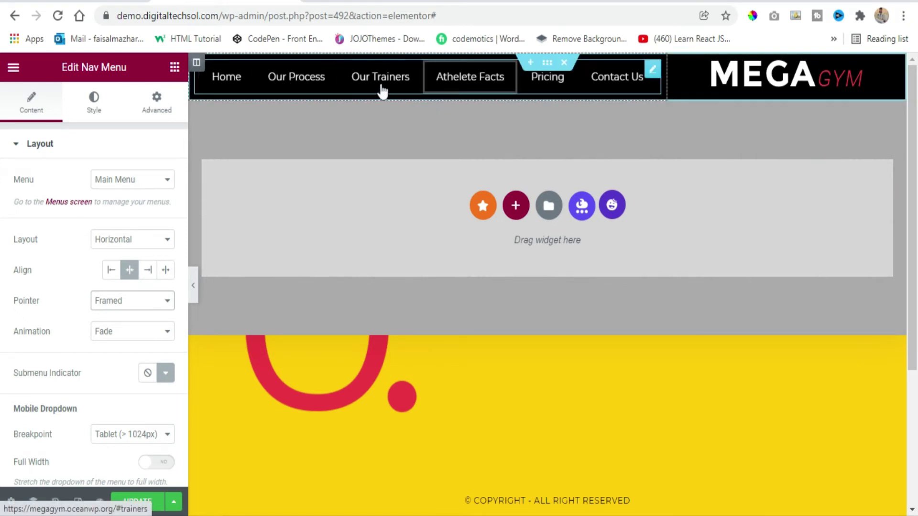
Try the mobile dropdown's Full Width option, keeping the Tablet (> 1024px) breakpoint and the Hamburger toggle button.
scroll(109, 296, "down", 3)
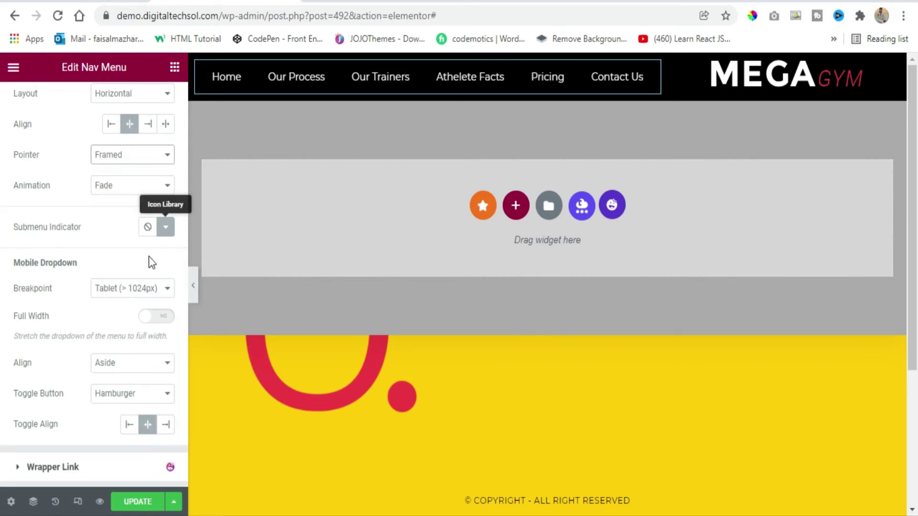
left_click(119, 289)
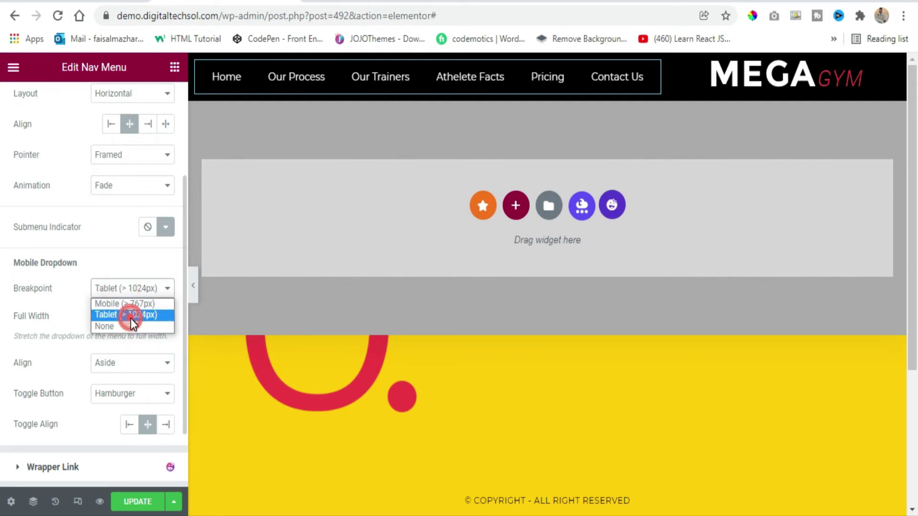
left_click(131, 315)
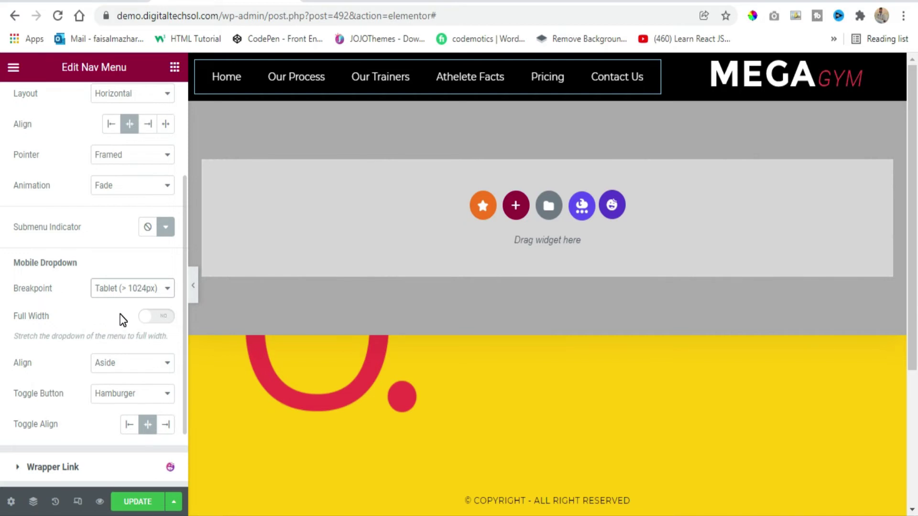
scroll(41, 328, "down", 2)
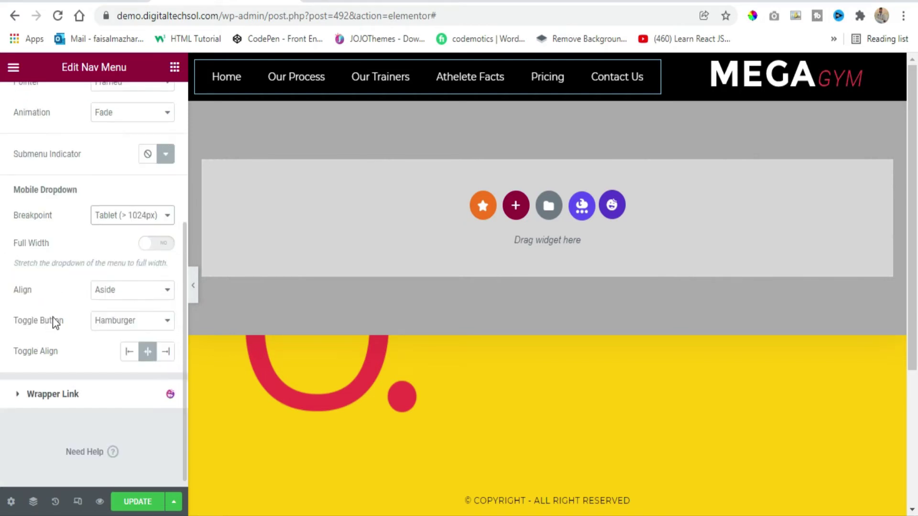
left_click(168, 246)
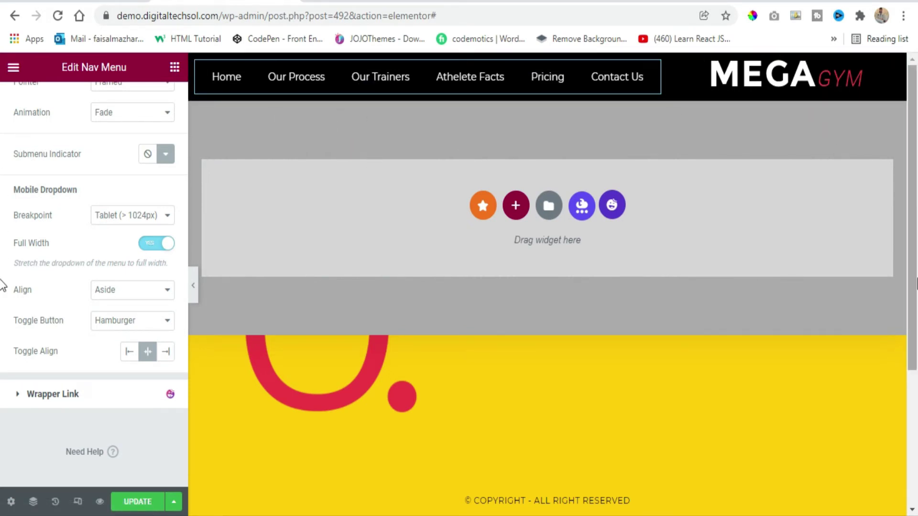
left_click(150, 245)
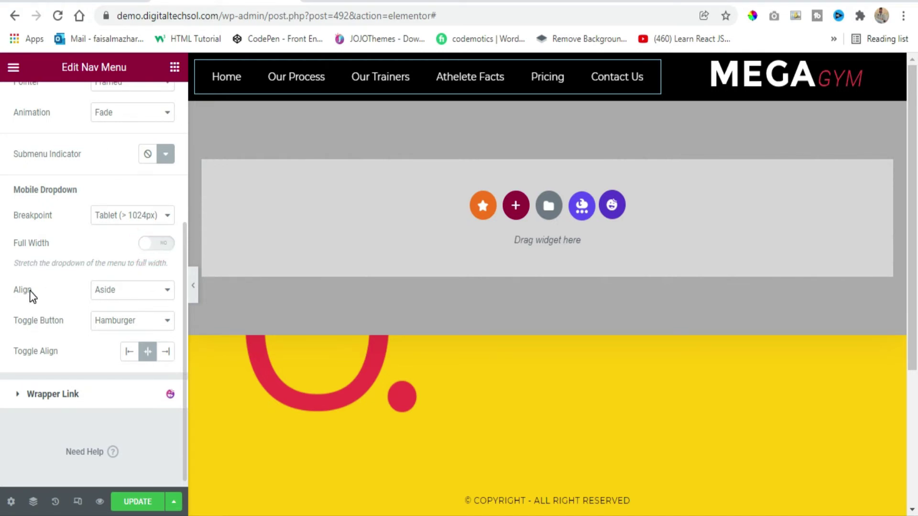
left_click(136, 320)
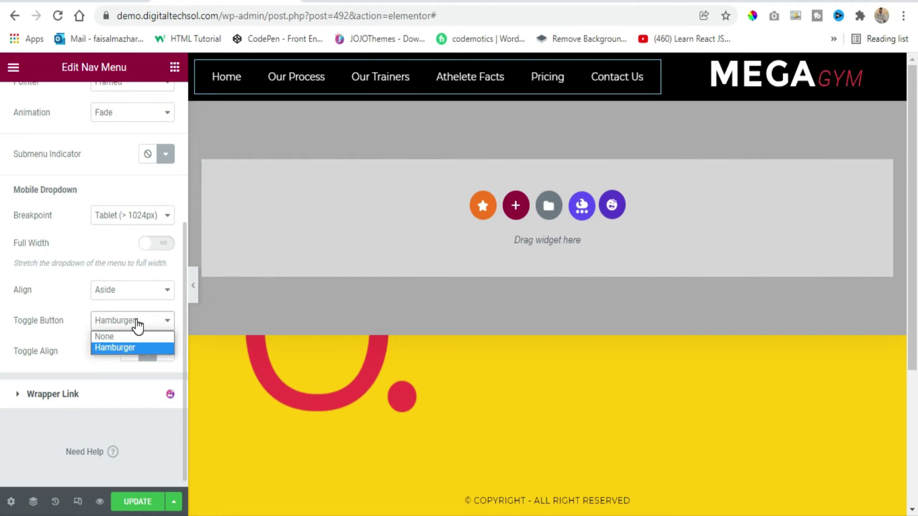
left_click(137, 324)
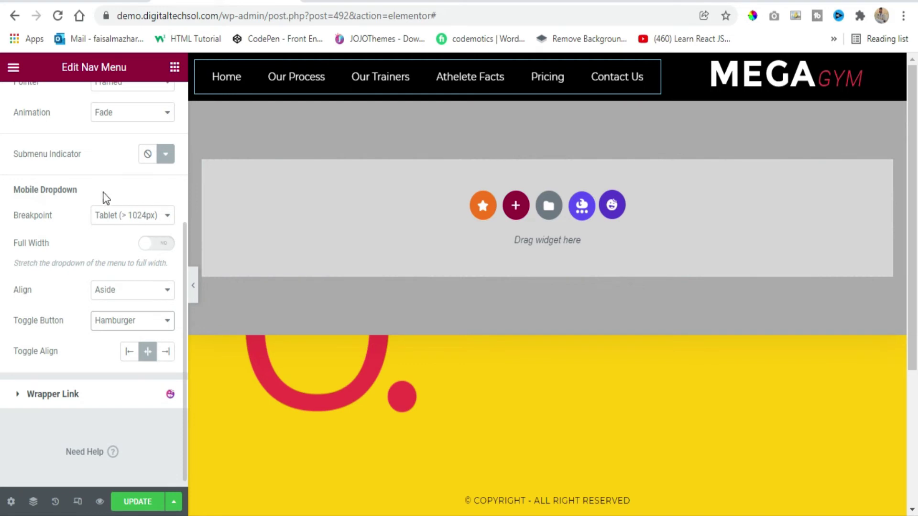
Set the main menu's hover text color and hover pointer color to #FFCC00.
scroll(102, 192, "up", 5)
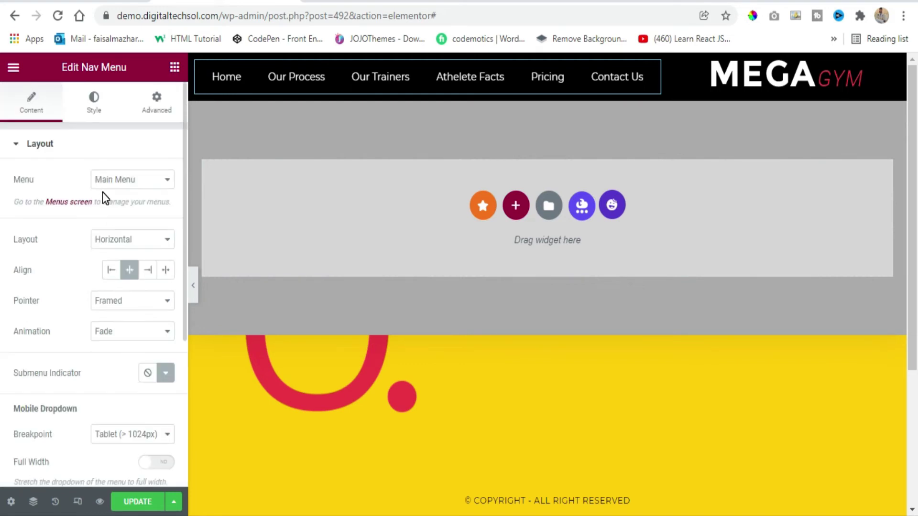
left_click(95, 111)
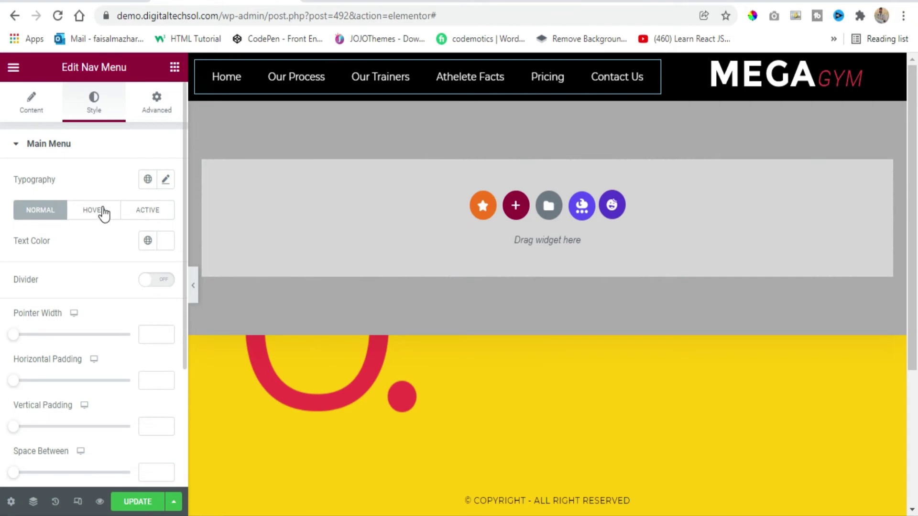
left_click(163, 242)
left_click(168, 243)
left_click(98, 210)
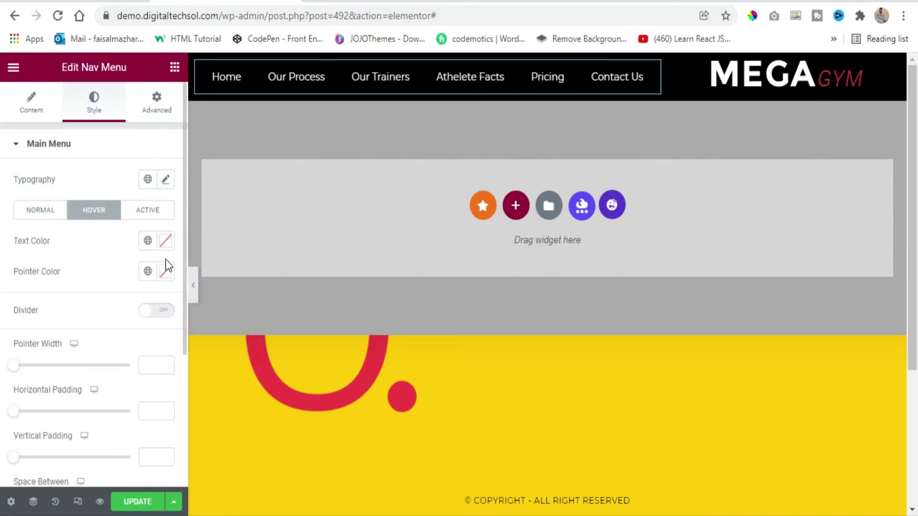
left_click(166, 243)
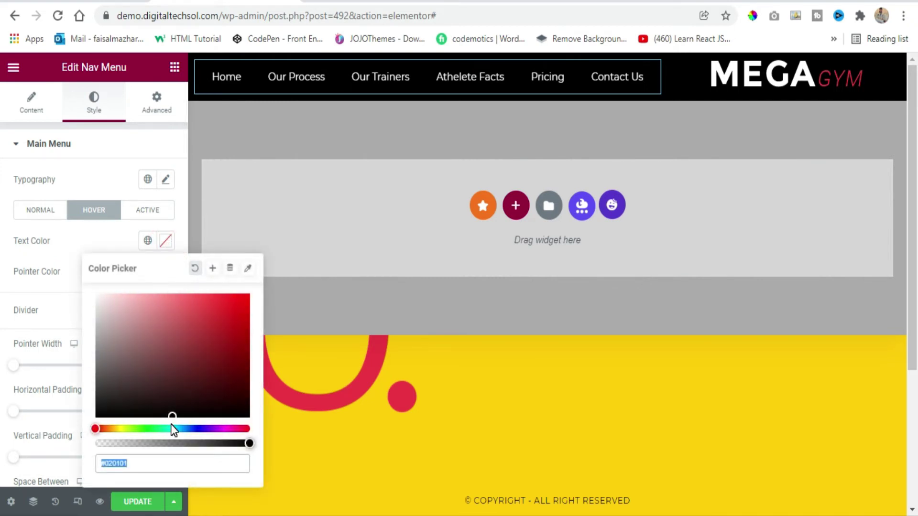
type("ffcc00")
key("Return")
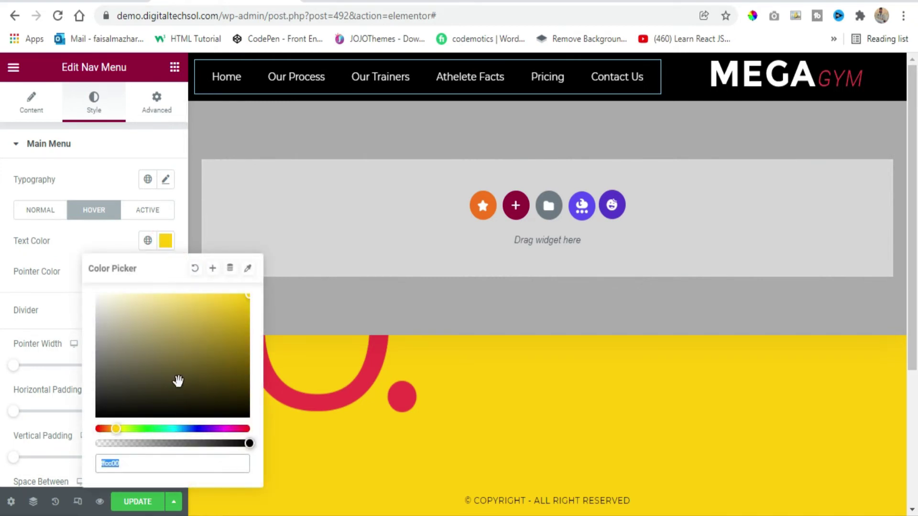
left_click(166, 241)
left_click(165, 277)
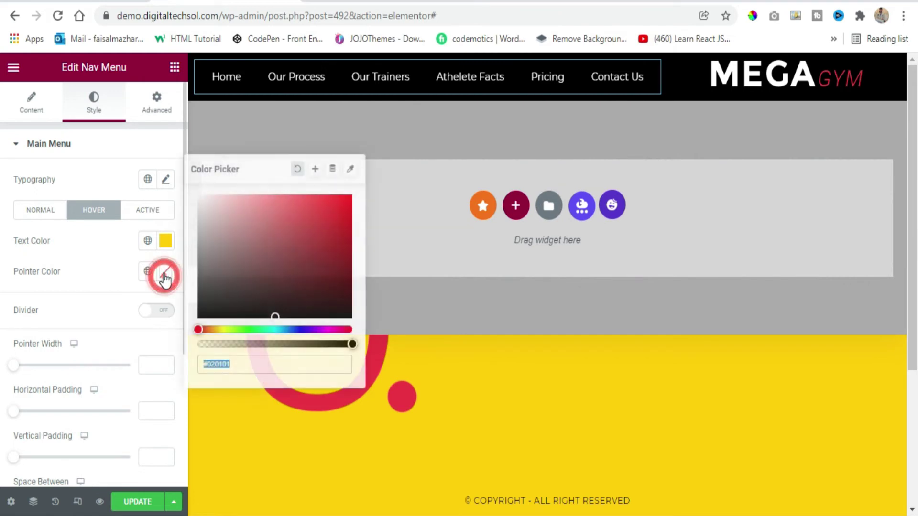
key("ctrl+v")
left_click(164, 276)
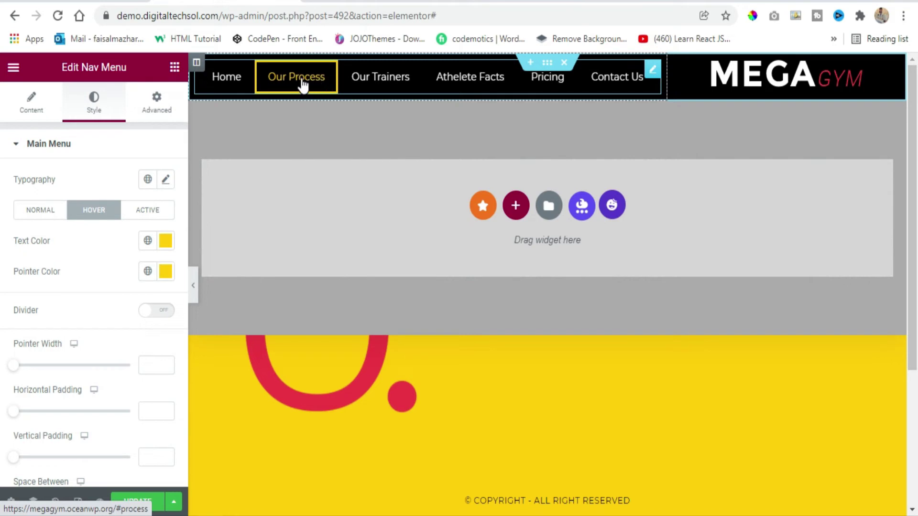
Set the main menu's active text color and active pointer color to #FFCC00 as well.
left_click(149, 210)
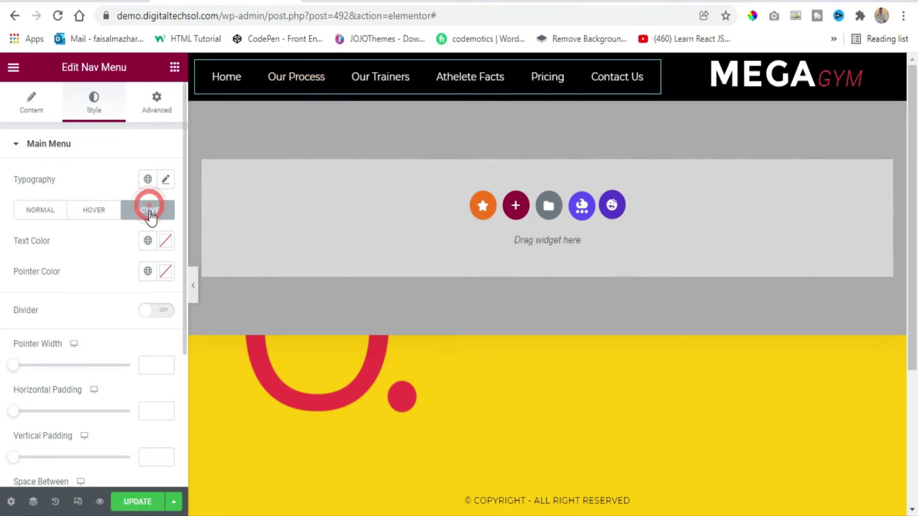
left_click(166, 240)
key("ctrl+v")
left_click(167, 246)
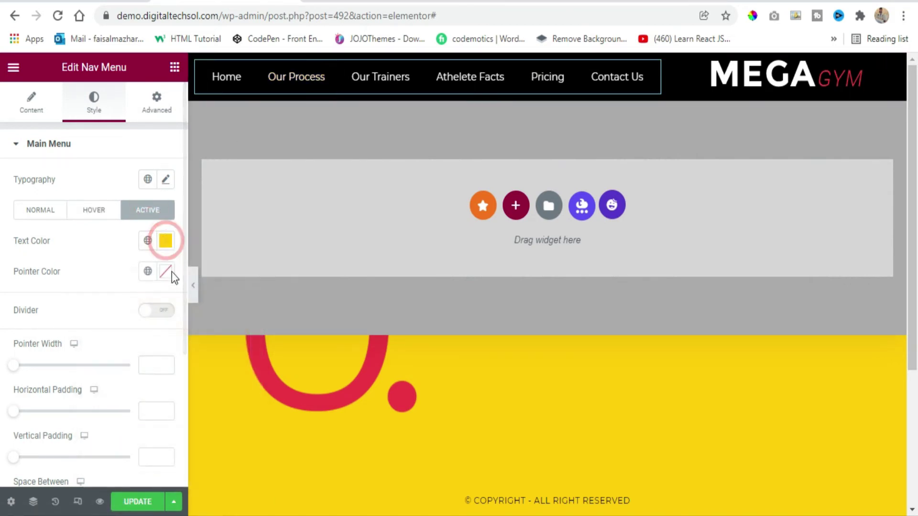
left_click(166, 272)
key("ctrl+v")
left_click(165, 272)
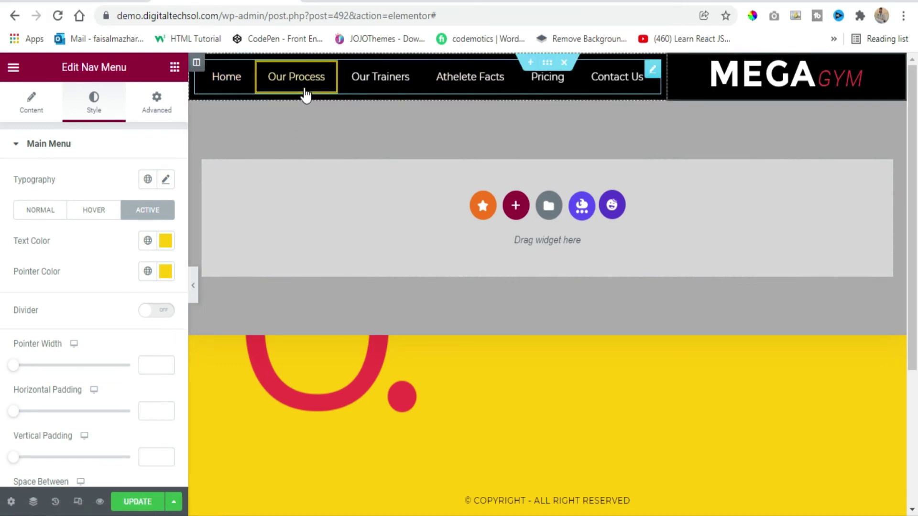
scroll(81, 237, "down", 2)
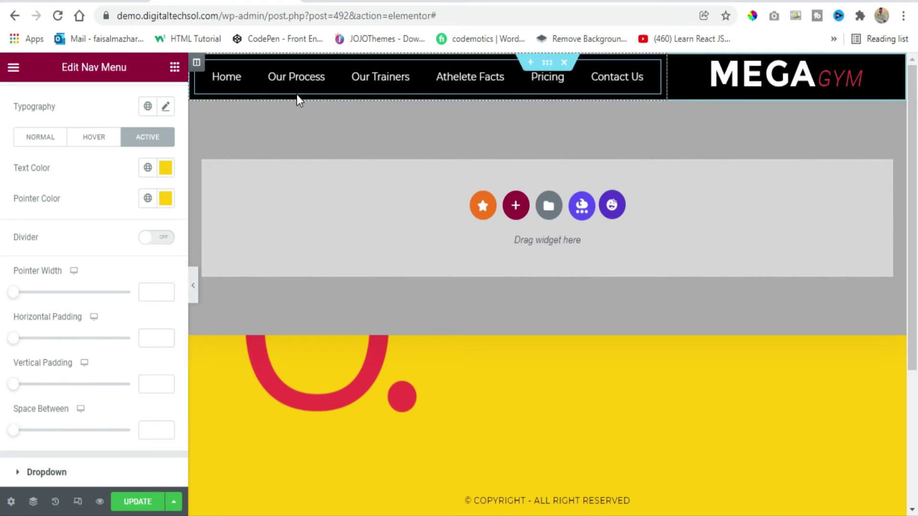
scroll(72, 406, "down", 3)
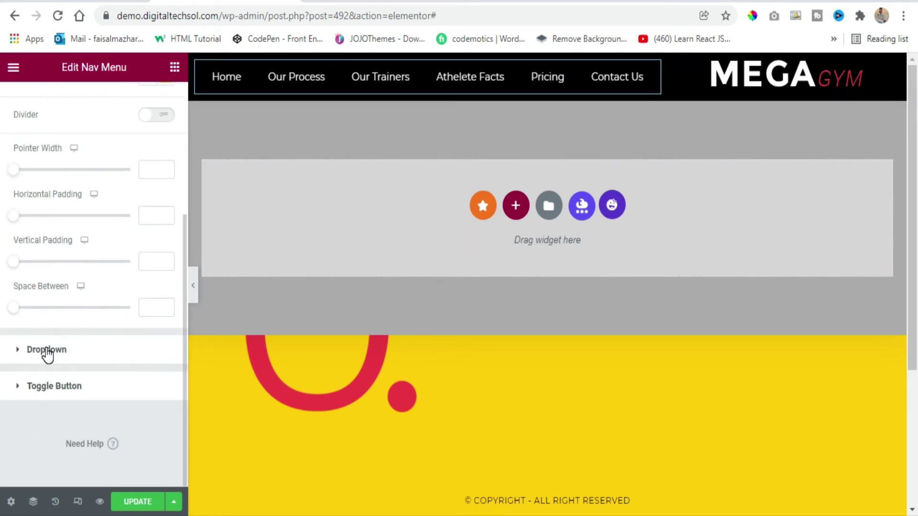
left_click(46, 351)
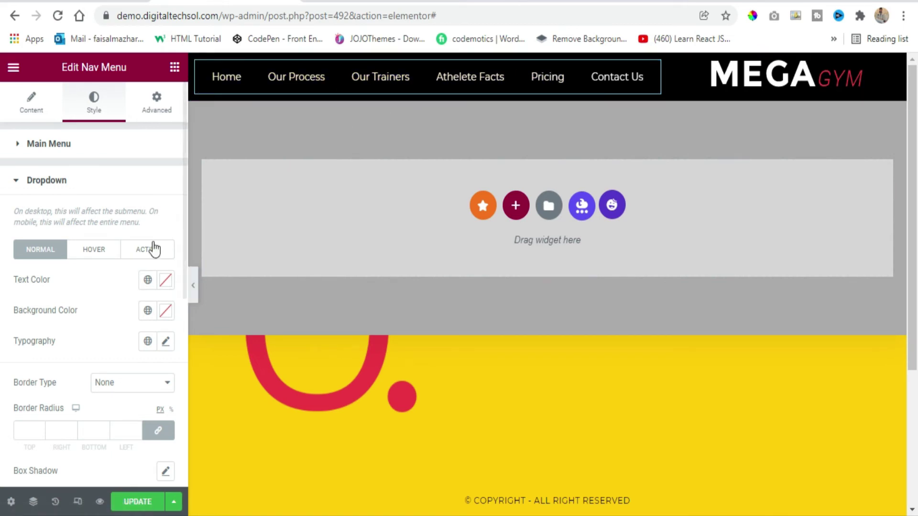
left_click(50, 145)
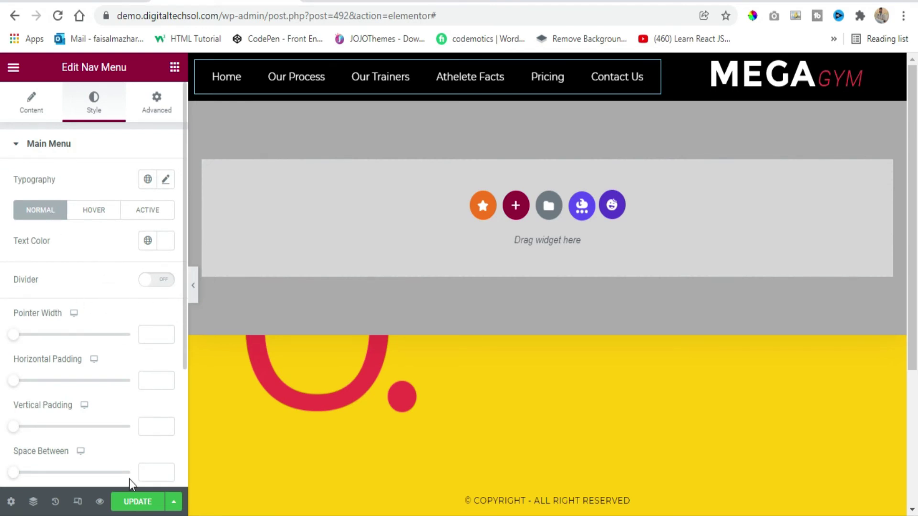
Save the header template with Update and switch to the live Digital Techsol home page.
left_click(136, 501)
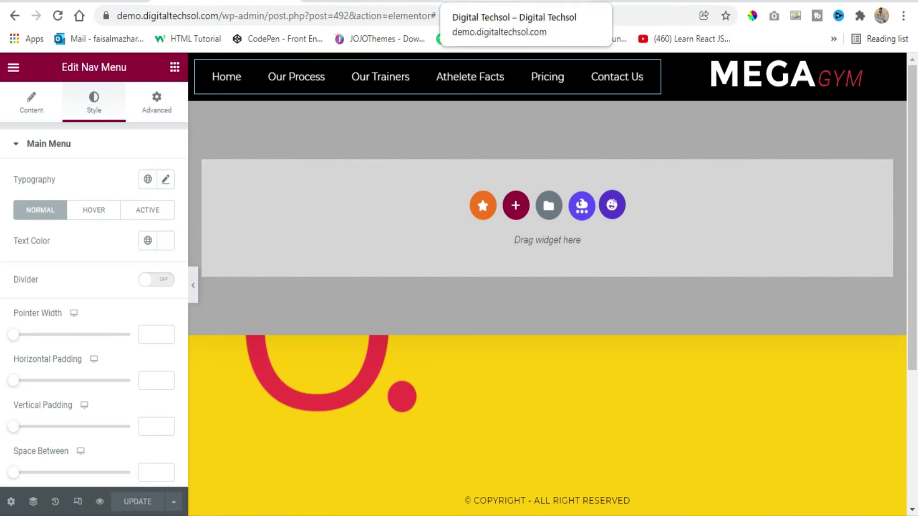
left_click(507, 2)
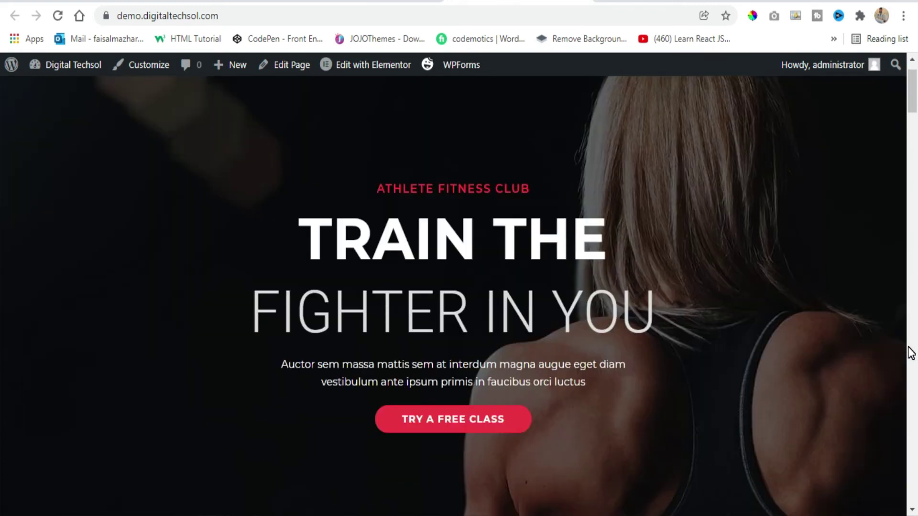
Check the header at the top of the live home page, then return to the Elementor header template in mobile preview.
scroll(733, 218, "up", 1)
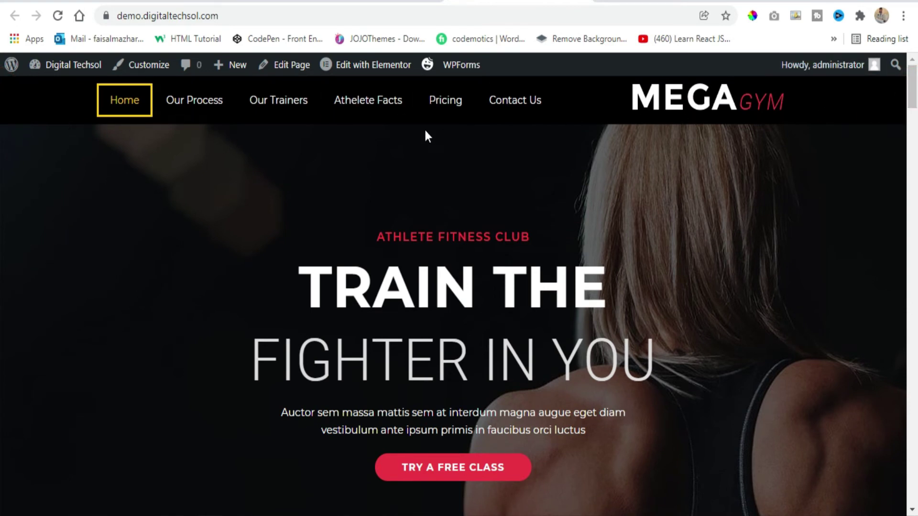
left_click(373, 64)
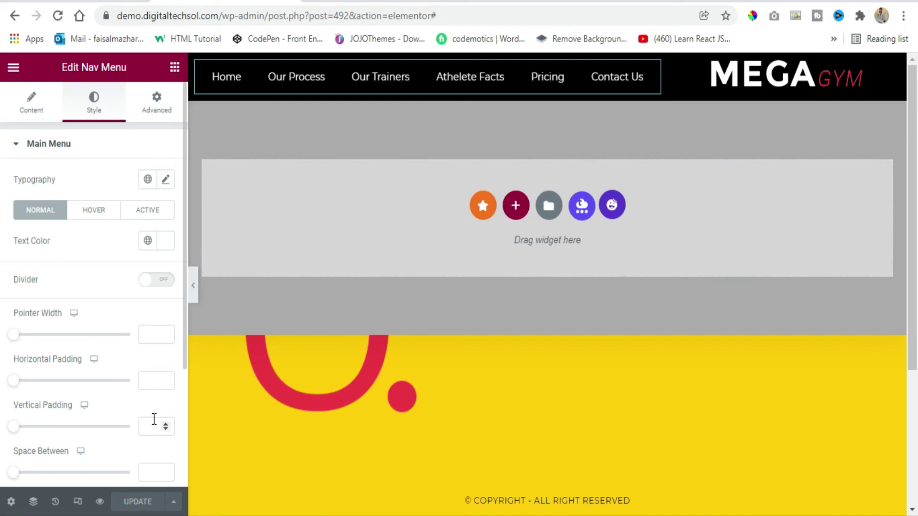
left_click(78, 501)
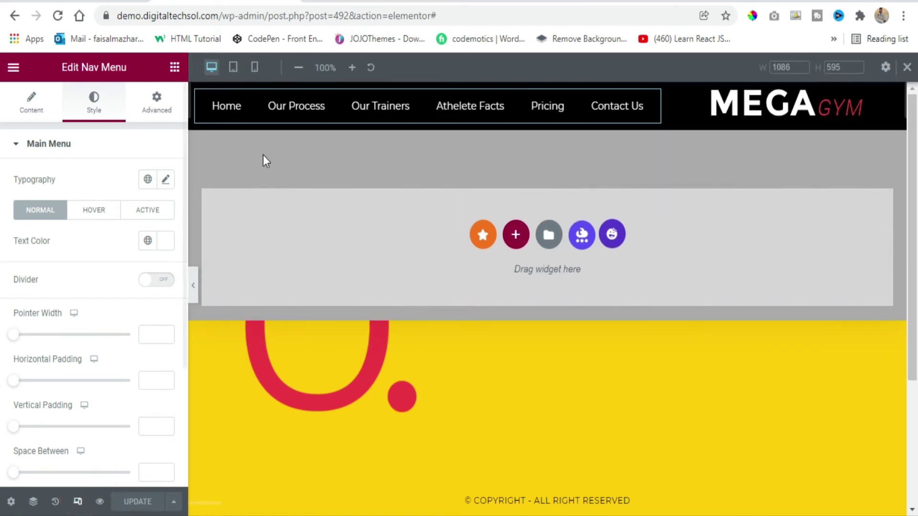
left_click(255, 67)
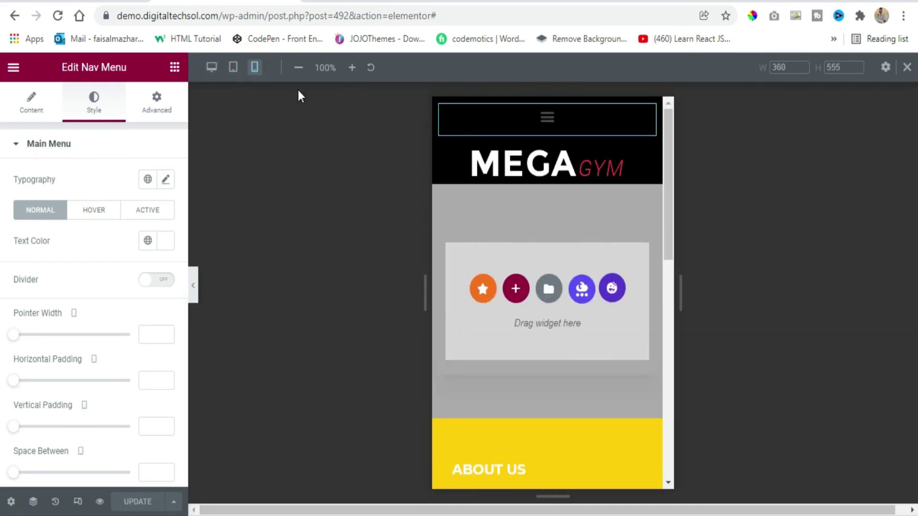
Test the hamburger toggle in the mobile preview by expanding and collapsing the navigation dropdown.
left_click(548, 123)
left_click(548, 123)
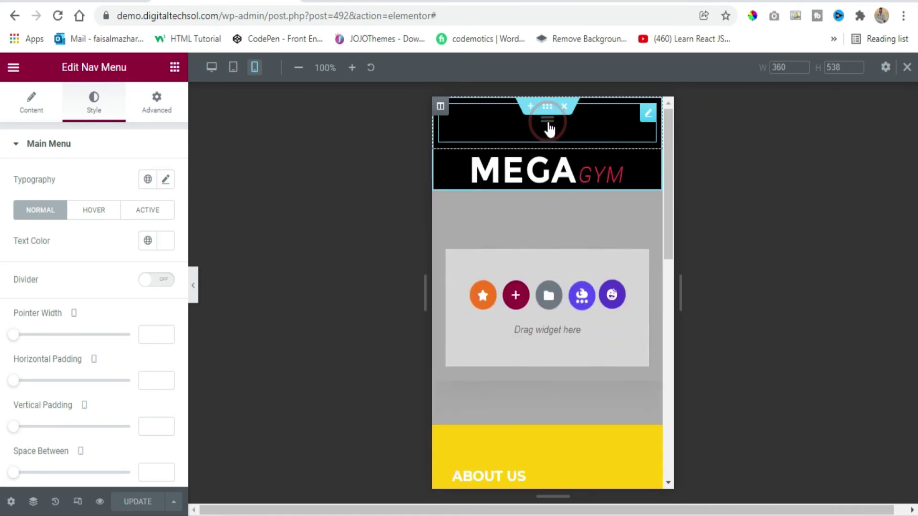
left_click(548, 125)
left_click(548, 125)
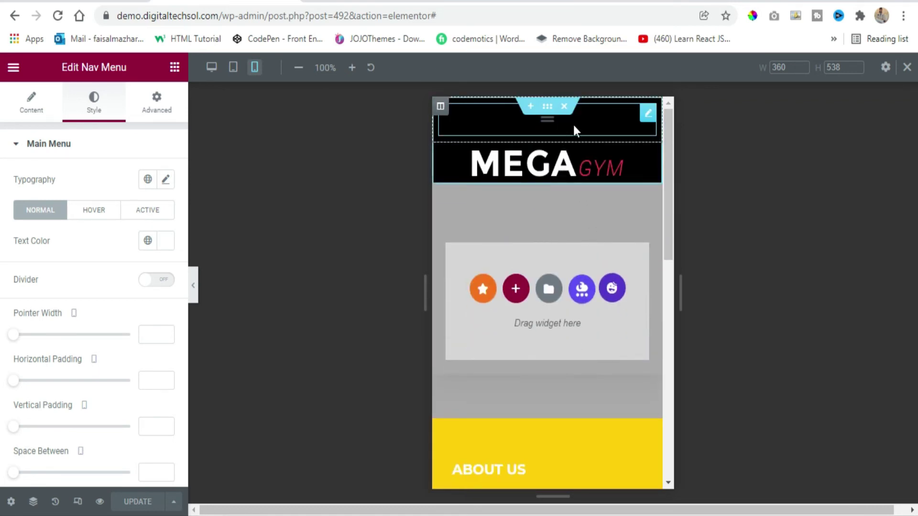
Set the mobile column widths to 30% for the nav menu column and 70% for the logo column.
left_click(443, 112)
left_click(146, 180)
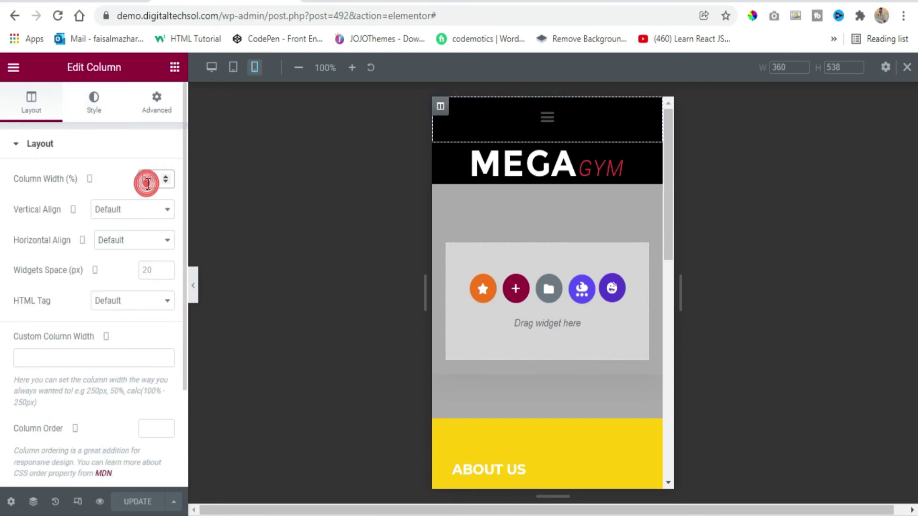
left_click(154, 177)
type("30")
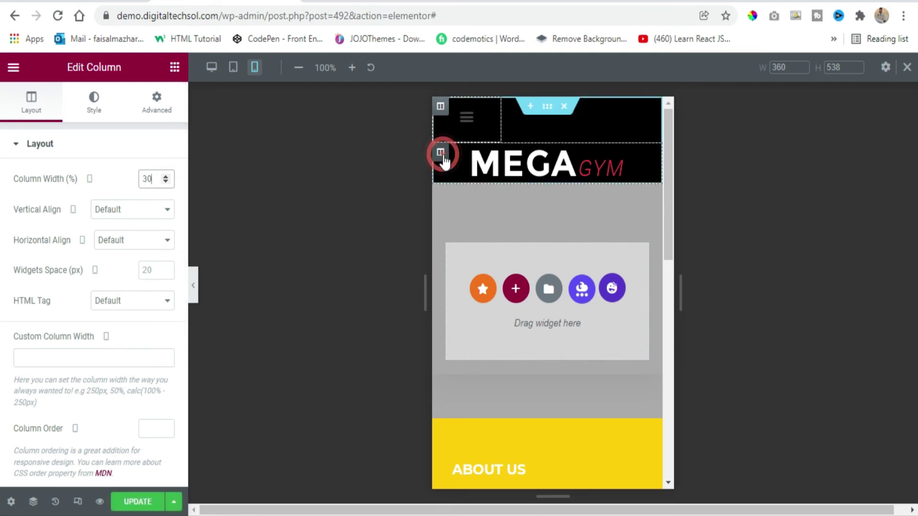
left_click(439, 153)
left_click(144, 180)
type("70")
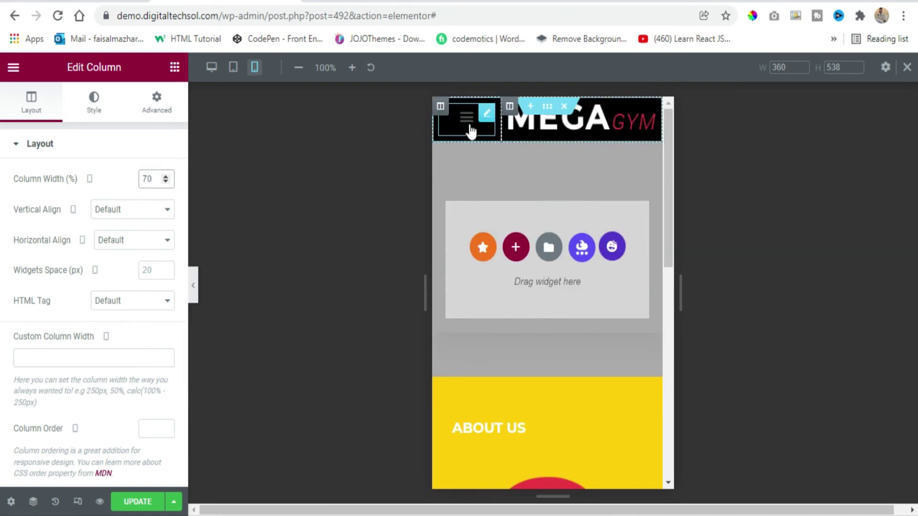
Set the nav menu toggle button's normal icon color to #FFCC00.
left_click(486, 114)
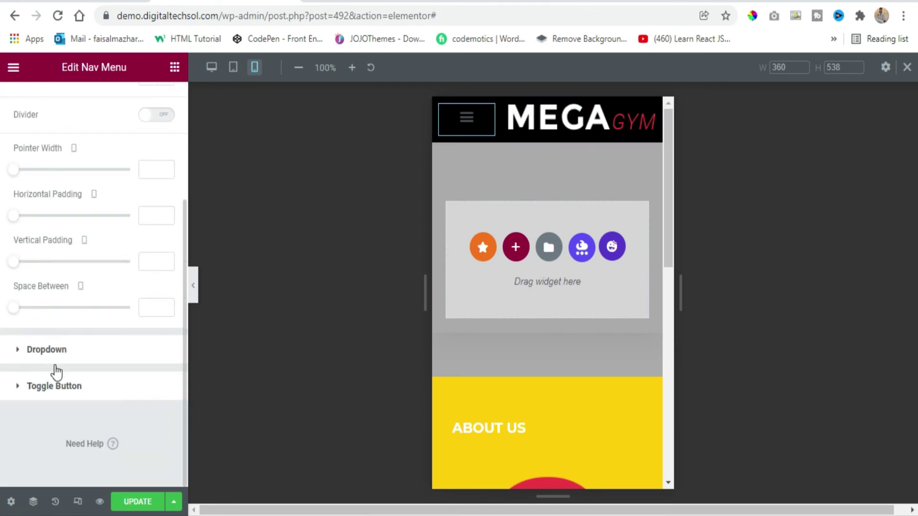
left_click(64, 387)
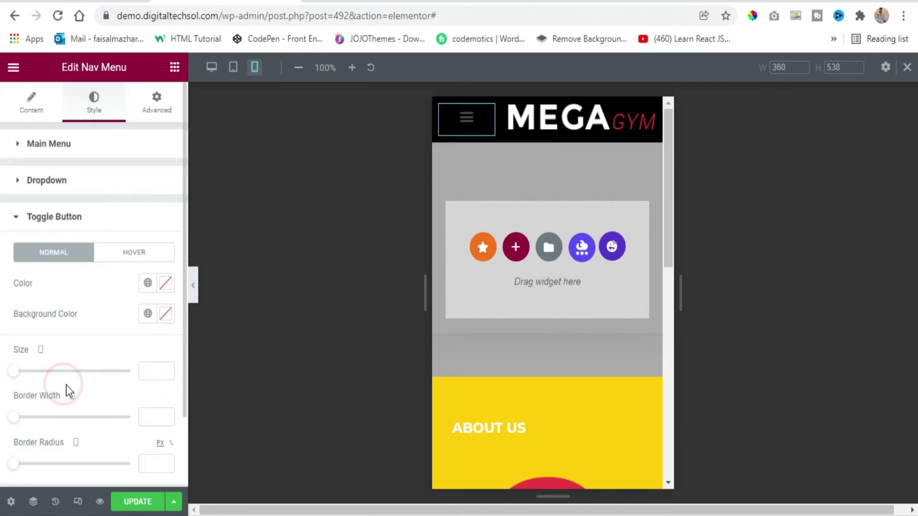
left_click(165, 290)
left_click_drag(311, 166, 193, 98)
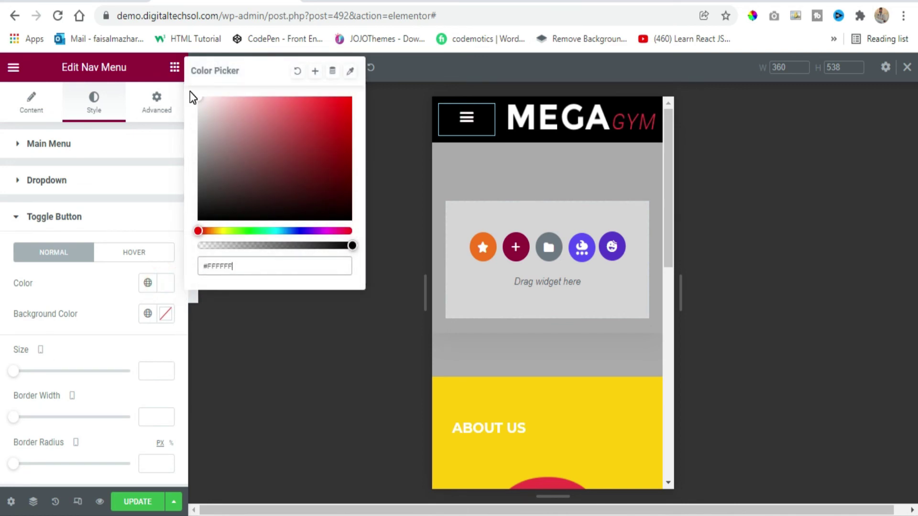
left_click(171, 291)
left_click(172, 291)
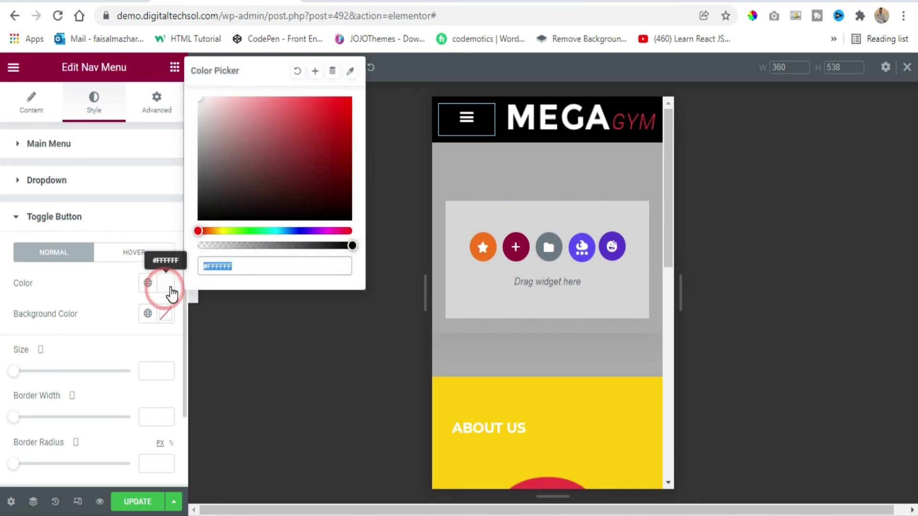
type("0fcc00")
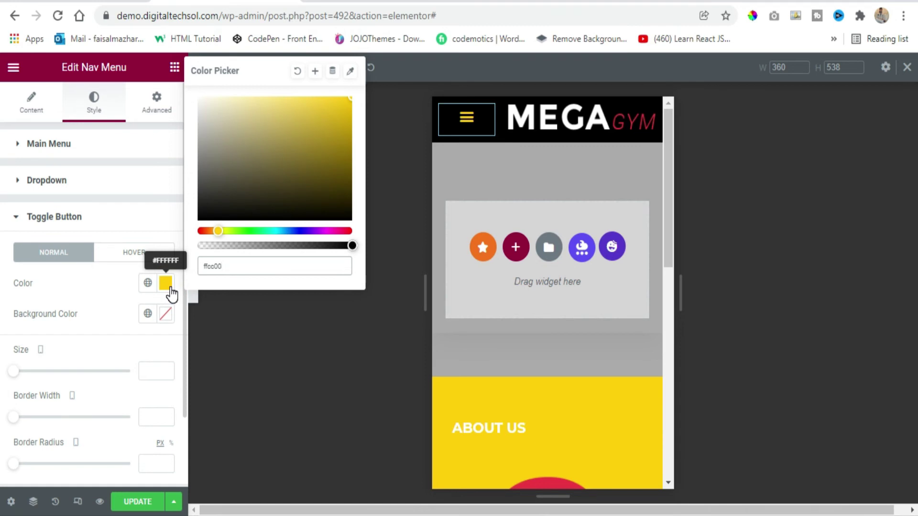
left_click(168, 286)
Set the toggle button's normal background color to #FF0000 and show its hover color settings.
left_click(164, 314)
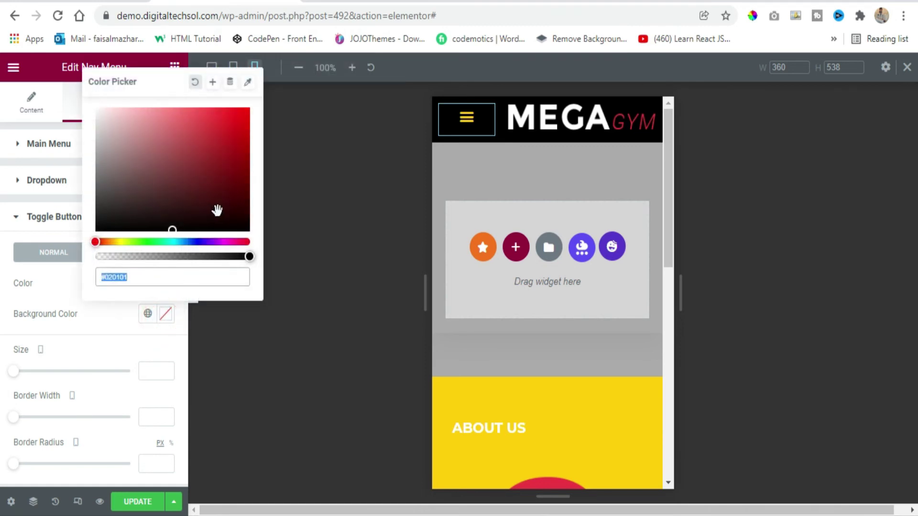
type("#FF0000")
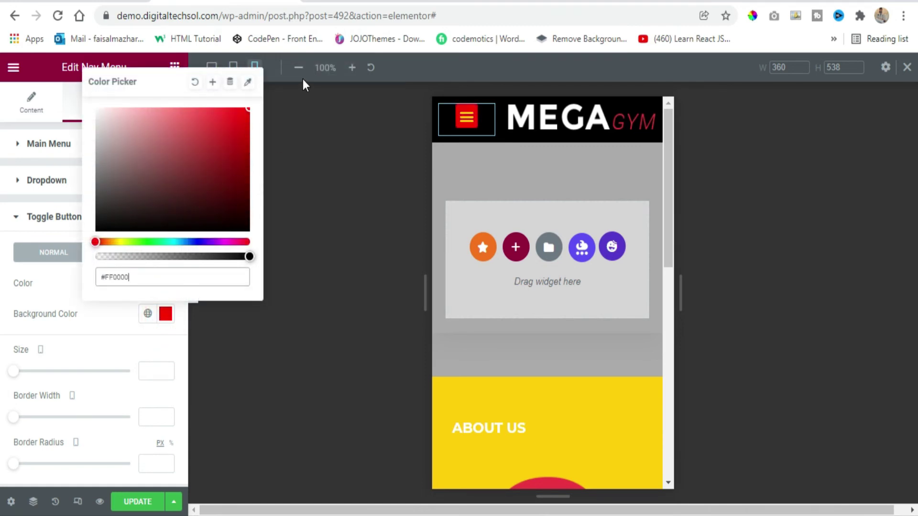
left_click(166, 316)
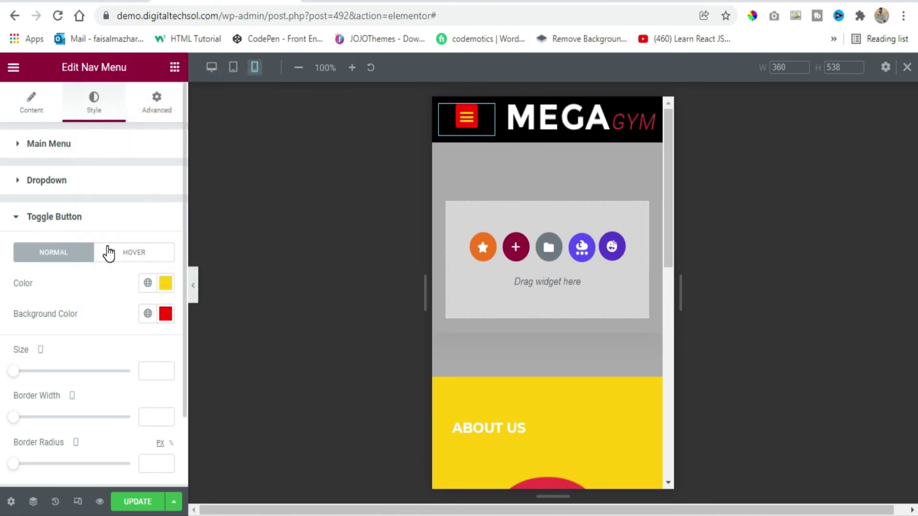
left_click(145, 259)
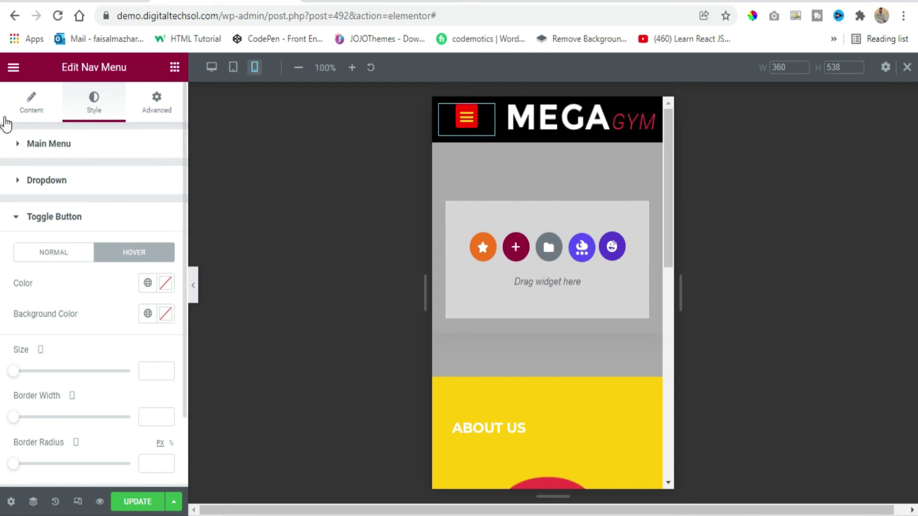
Try the Toggle Align options for the mobile dropdown and set the hamburger's alignment to Left.
left_click(35, 114)
scroll(72, 294, "down", 3)
scroll(73, 300, "down", 2)
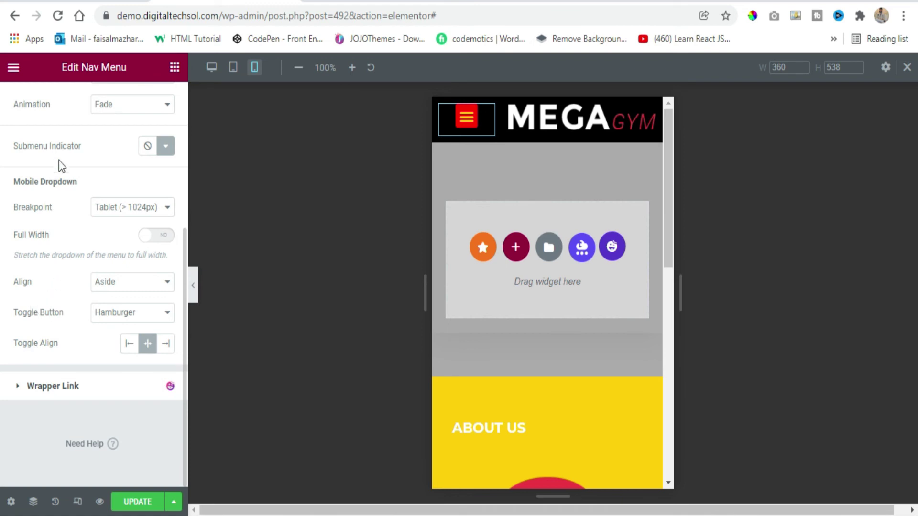
scroll(61, 165, "up", 7)
scroll(50, 356, "down", 2)
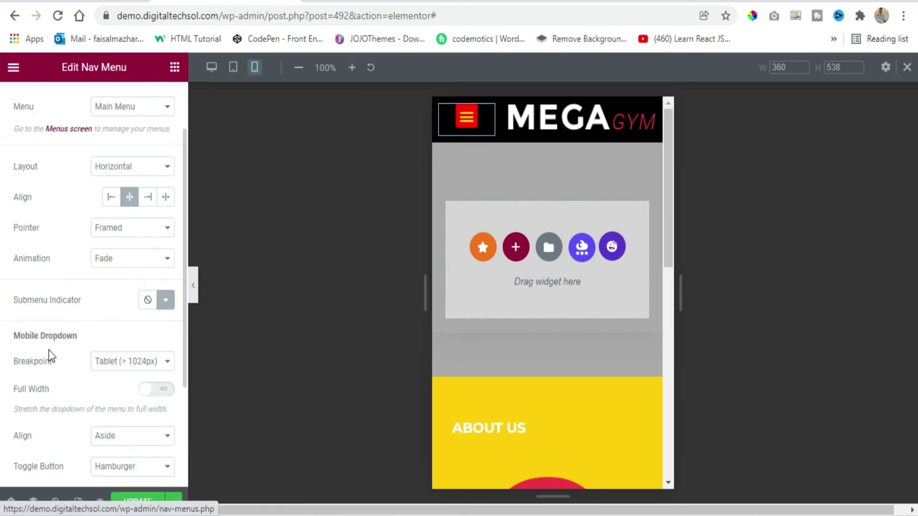
scroll(50, 356, "down", 3)
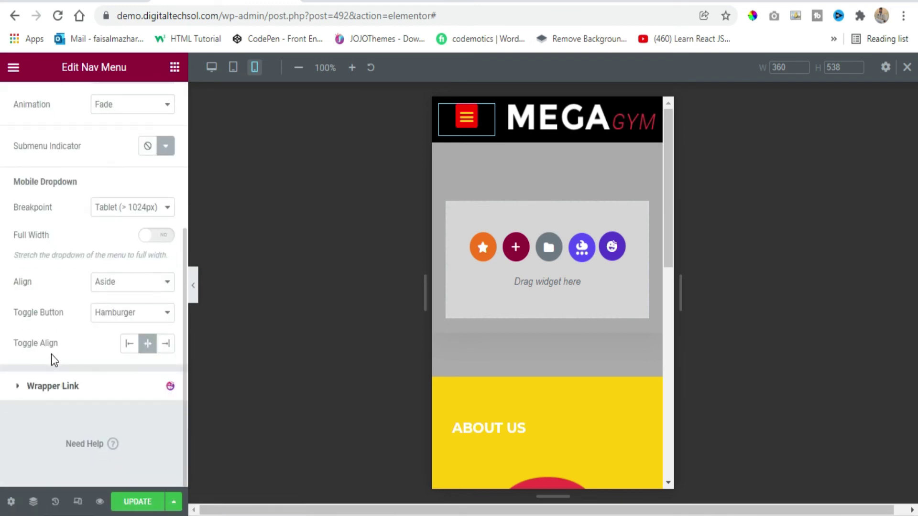
left_click(135, 356)
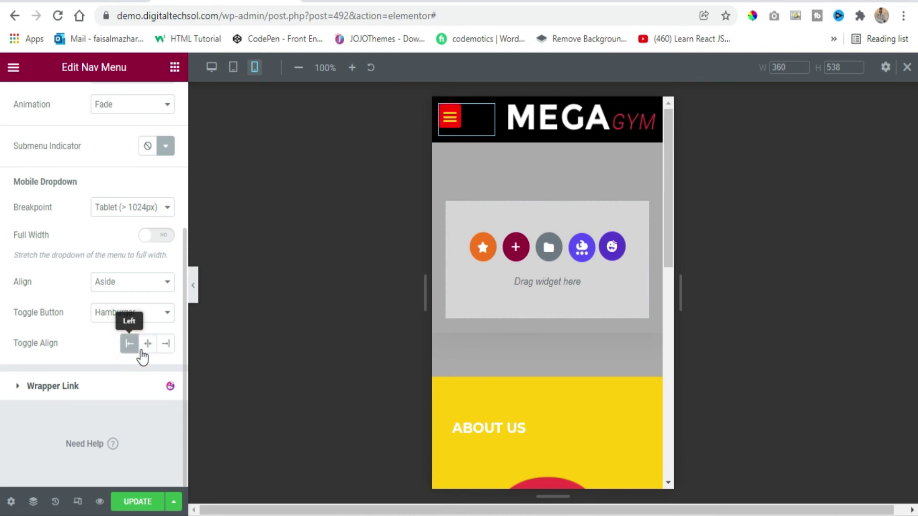
left_click(149, 355)
left_click(166, 348)
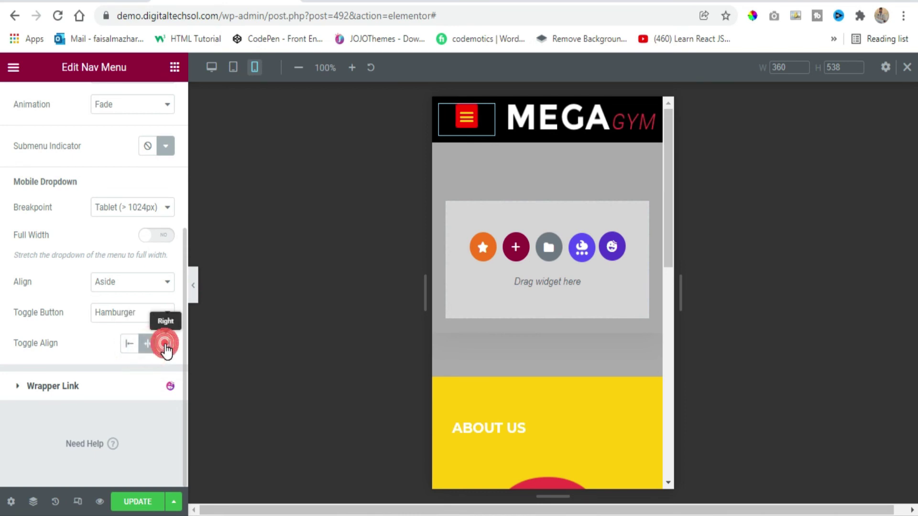
left_click(148, 352)
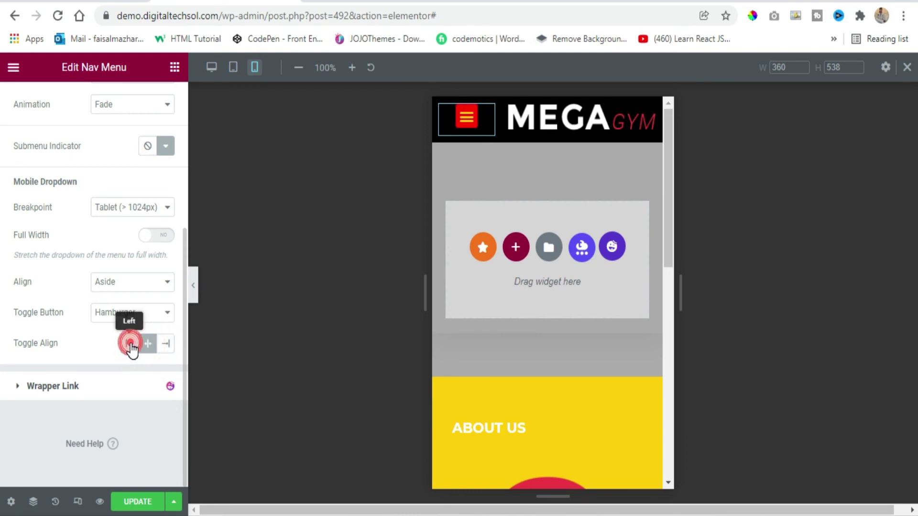
left_click(130, 349)
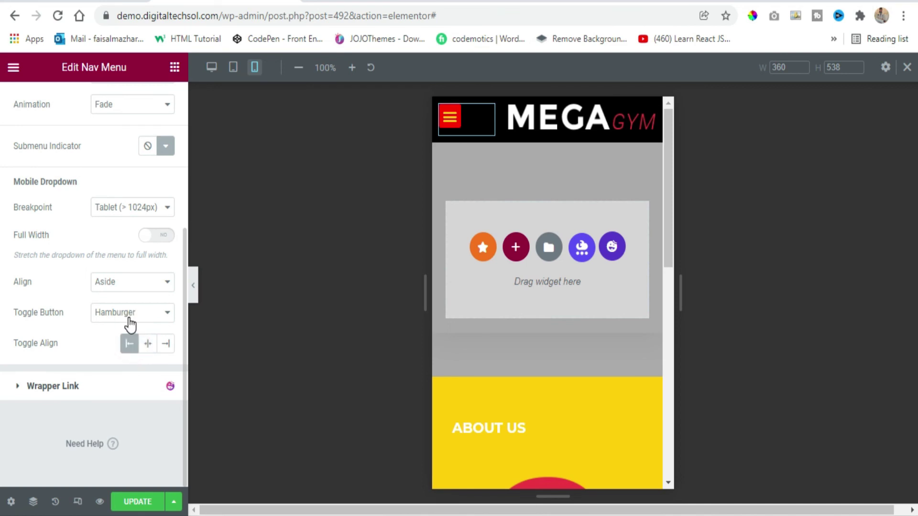
Review the Toggle Button options, keep Hamburger, and test the dropdown from the hamburger icon in the preview.
left_click(129, 318)
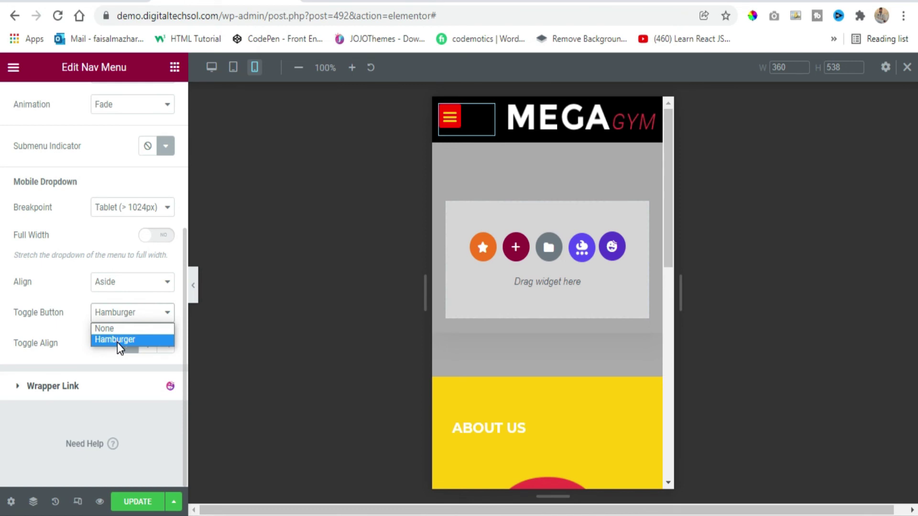
left_click(116, 340)
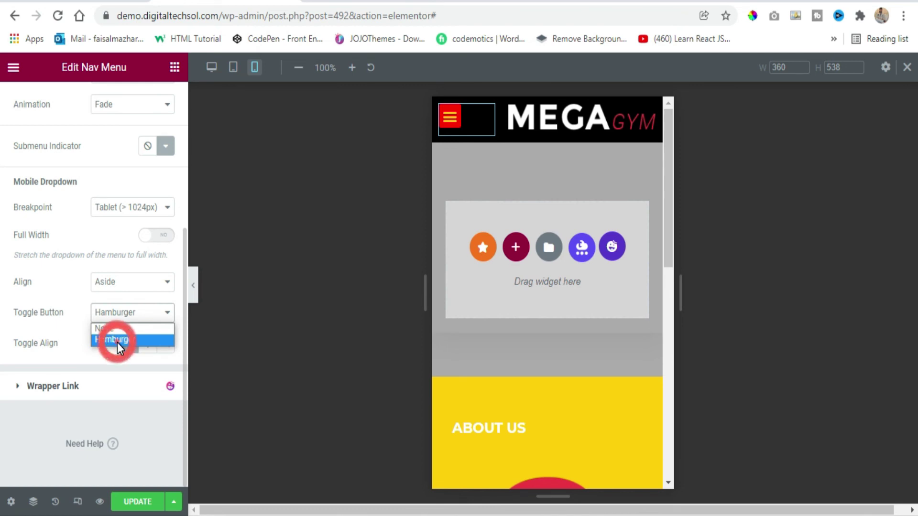
left_click(451, 118)
left_click(451, 118)
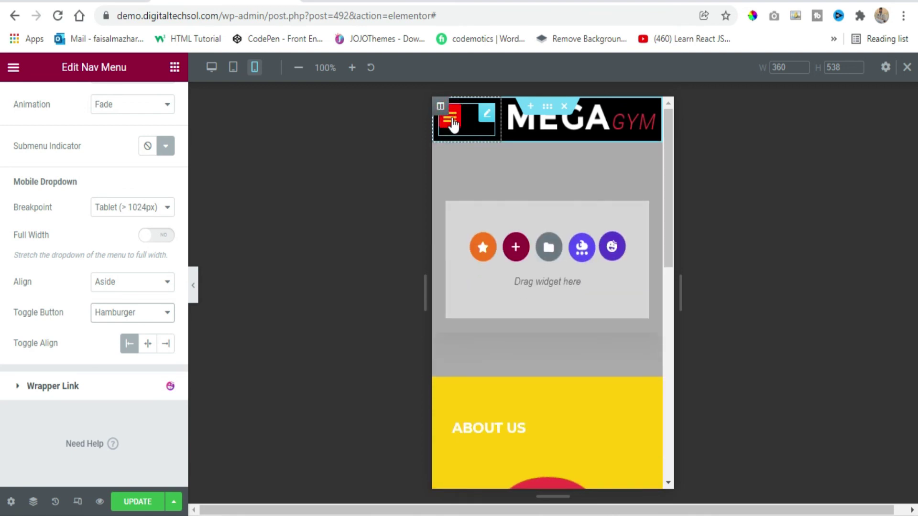
Turn on Full Width for the mobile dropdown, trying the None toggle button and restoring Hamburger.
left_click(127, 312)
left_click(122, 324)
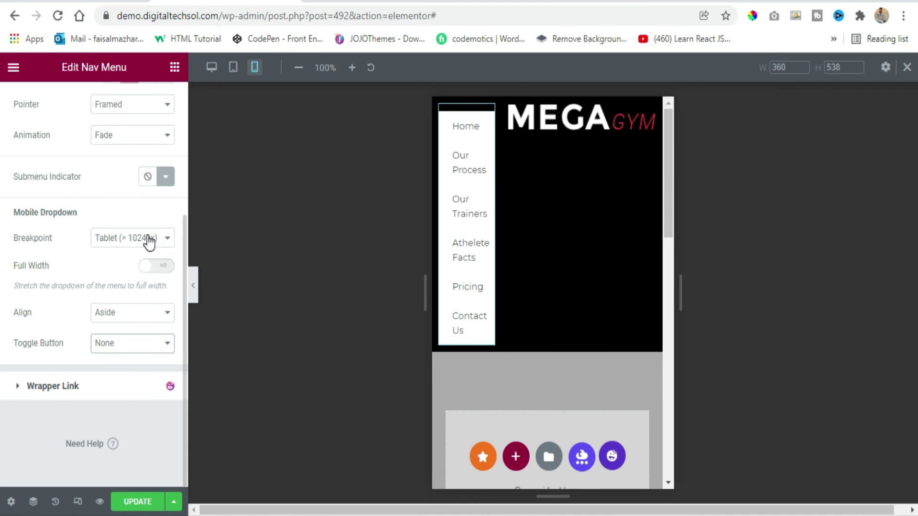
left_click(162, 266)
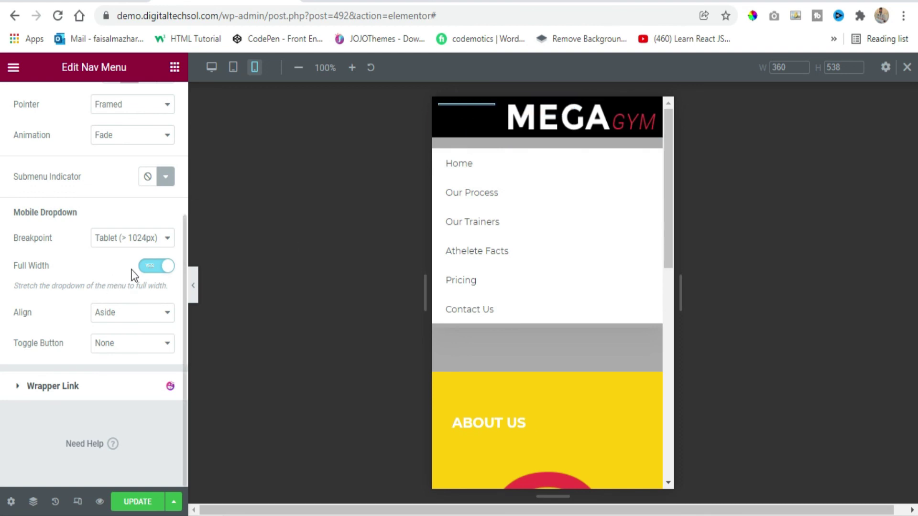
left_click(127, 342)
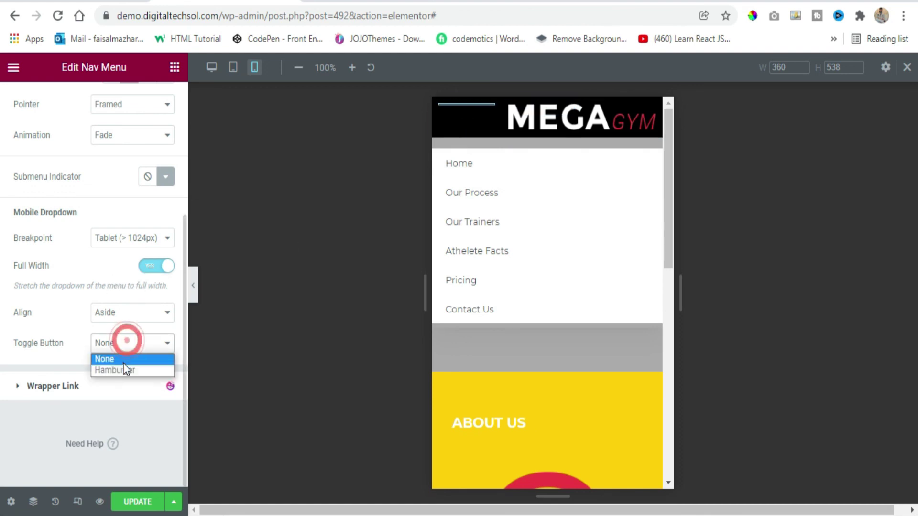
left_click(126, 369)
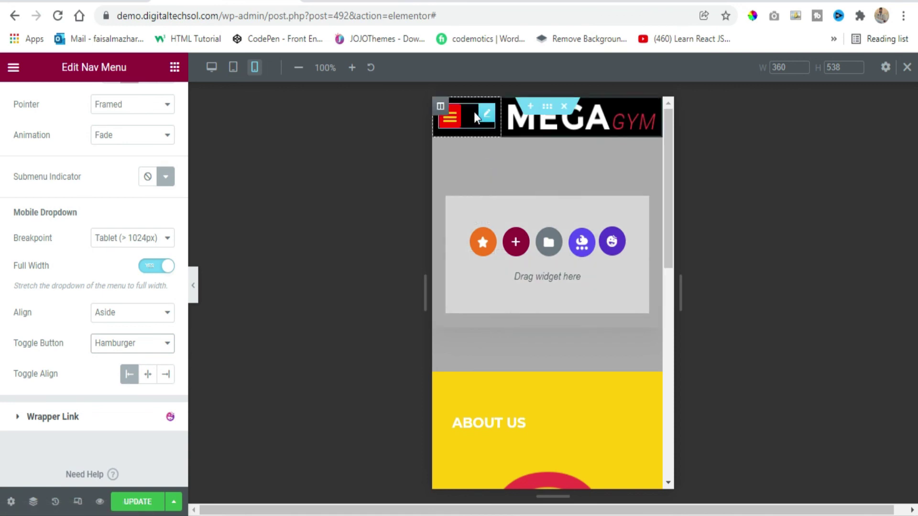
Test the full-width dropdown by expanding and collapsing it in the mobile preview, and save the header template.
left_click(450, 127)
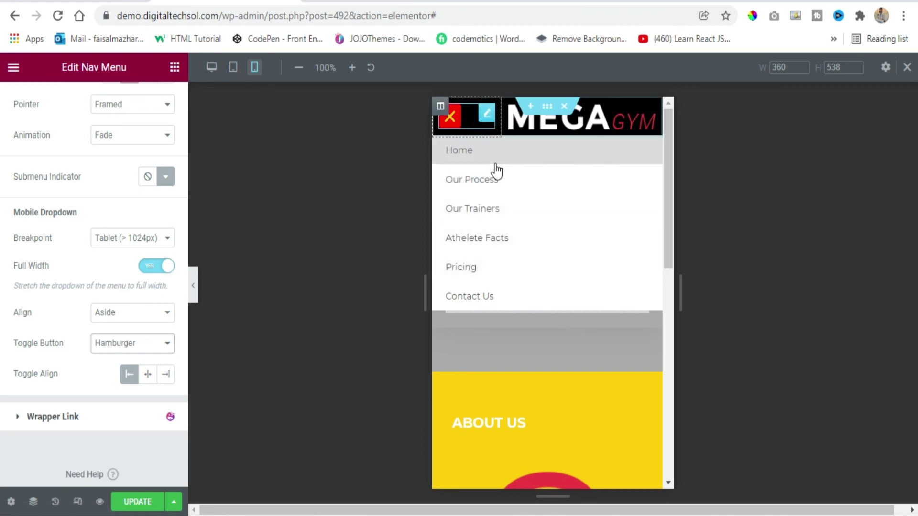
left_click(449, 120)
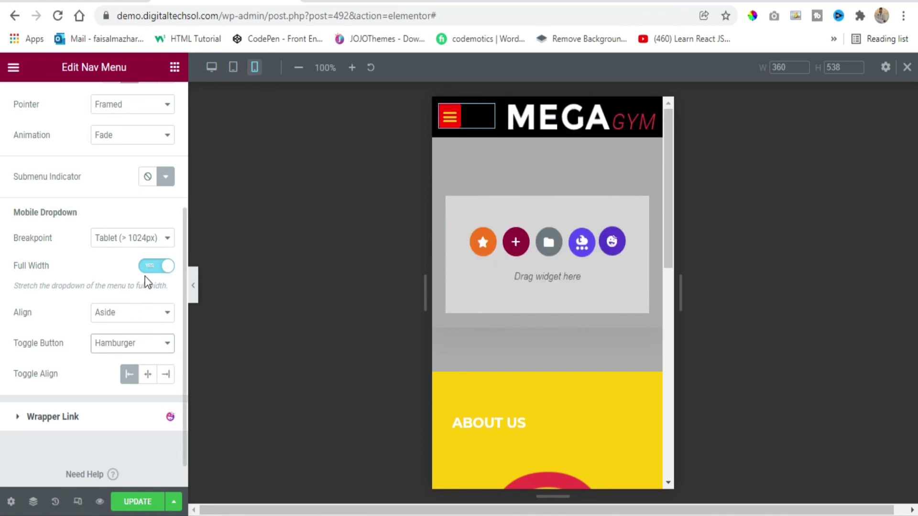
left_click(144, 501)
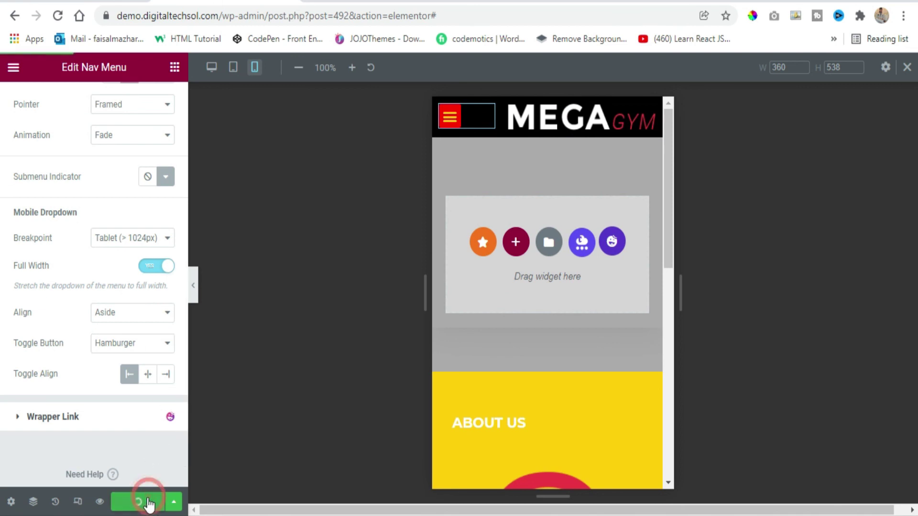
Reload the live home page and inspect it in the browser's responsive device view as a Moto G4.
left_click(508, 2)
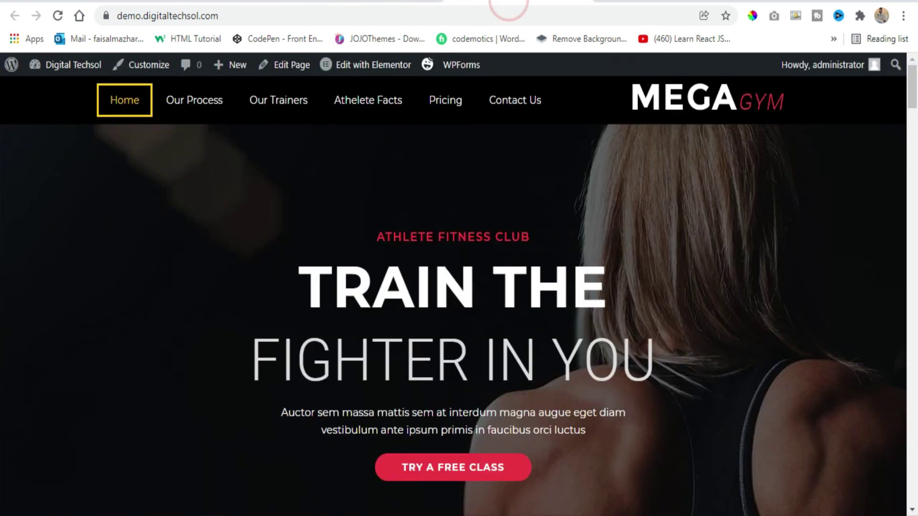
key("F5")
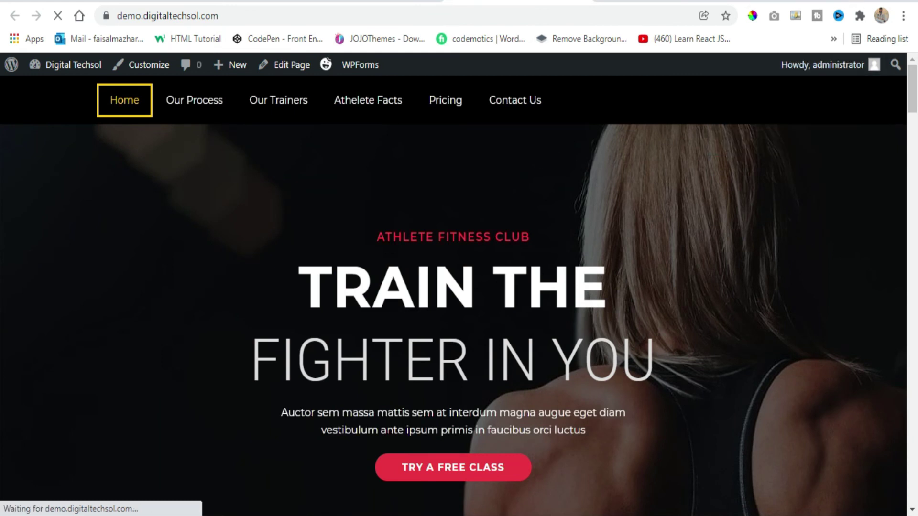
right_click(497, 201)
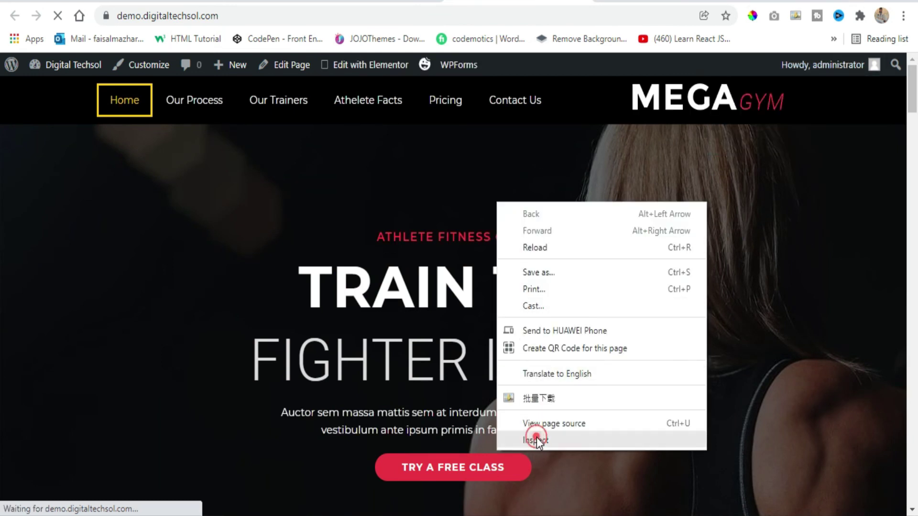
left_click(536, 437)
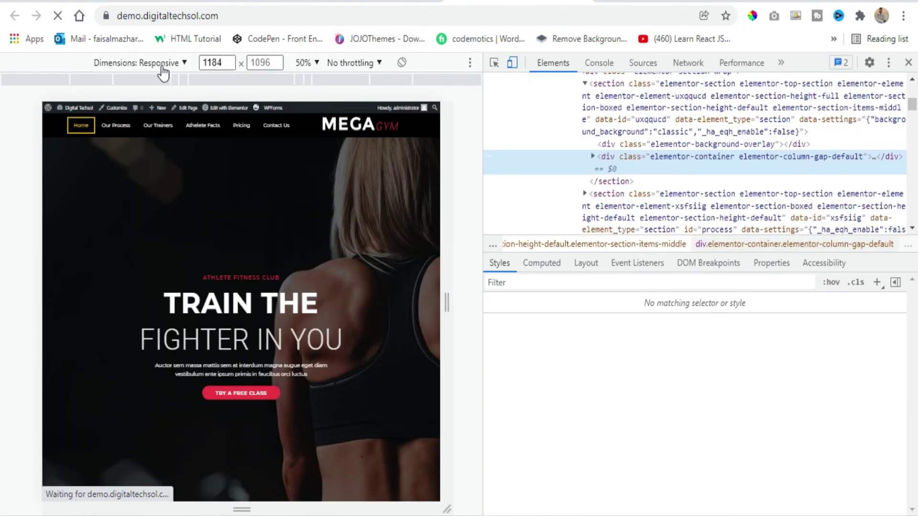
left_click(159, 63)
left_click(140, 110)
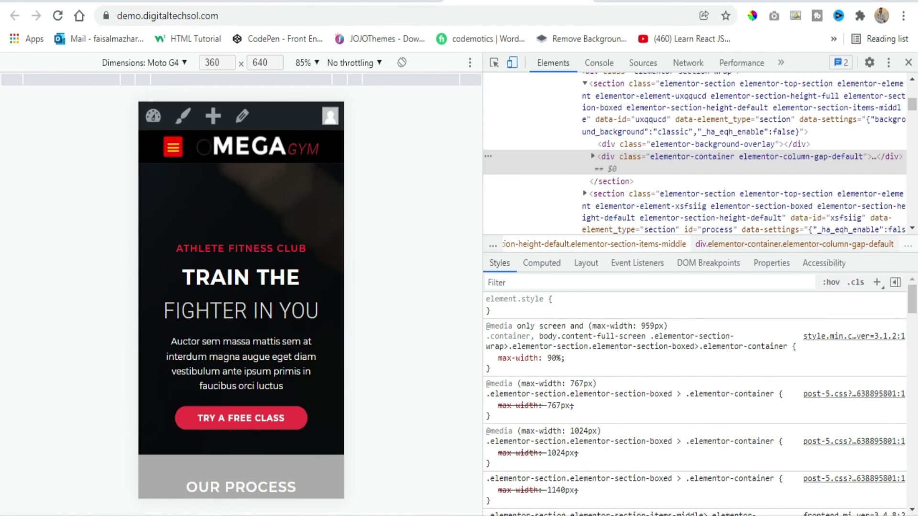
Test the header's hamburger dropdown on the simulated phone by expanding and collapsing it, and return to the top of the desktop page.
left_click(163, 152)
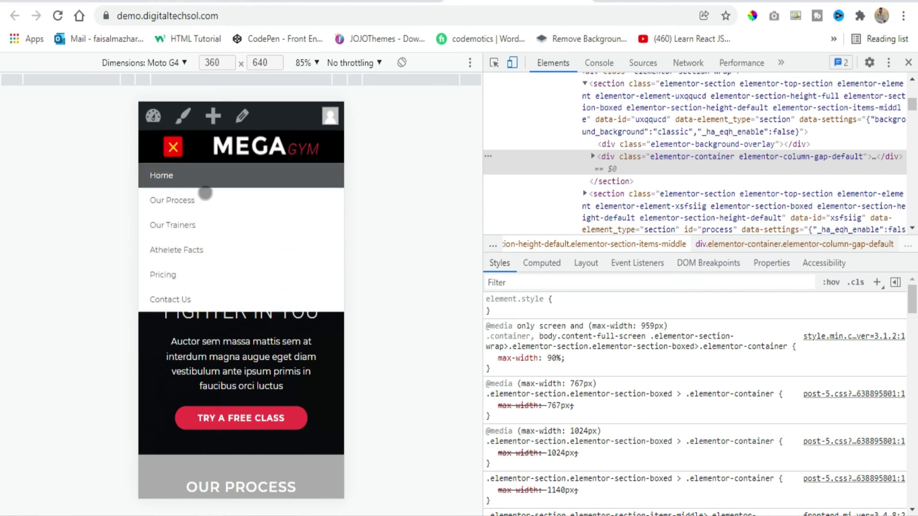
left_click(168, 149)
scroll(242, 273, "down", 3)
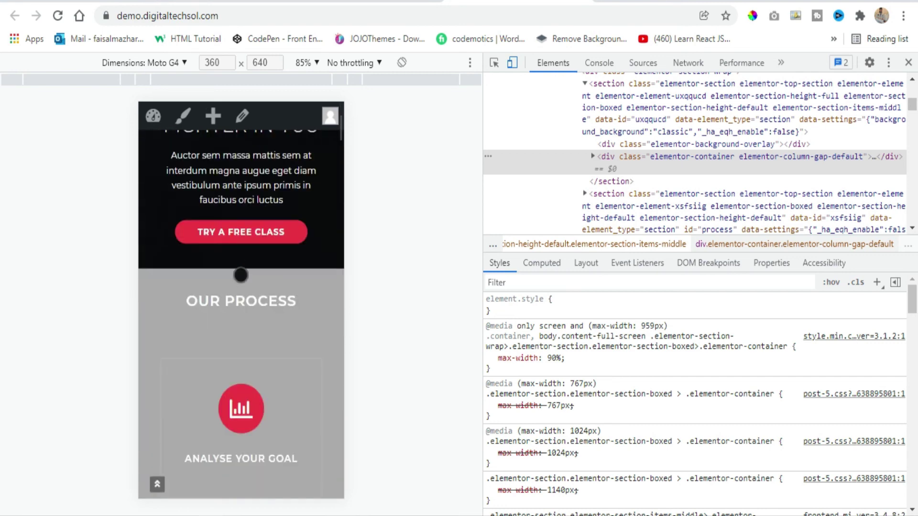
left_click(908, 63)
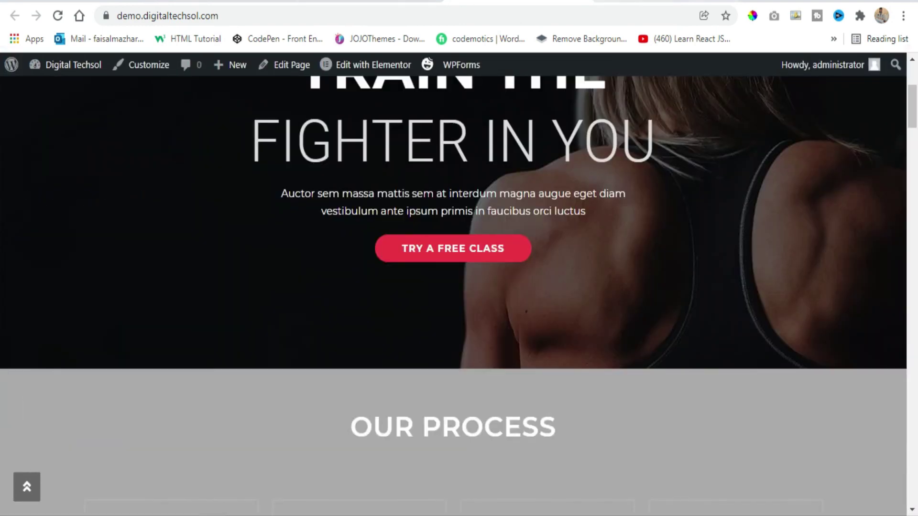
scroll(414, 226, "up", 5)
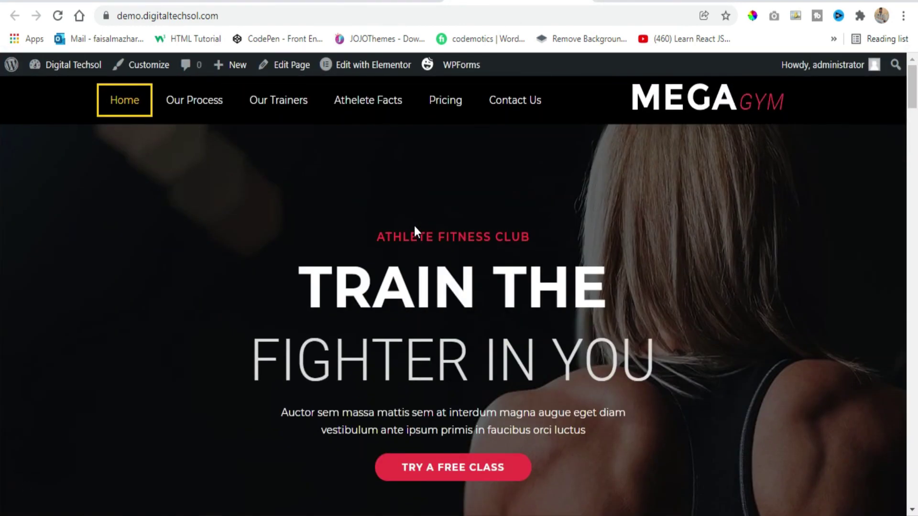